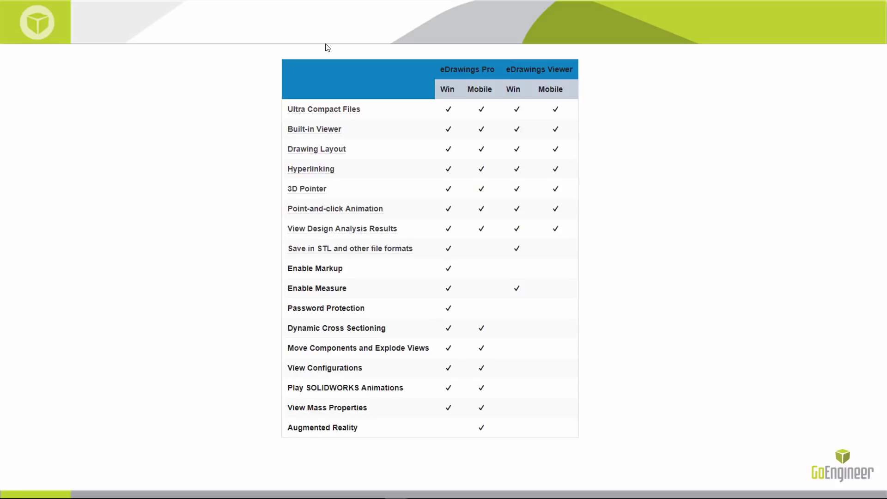
left_click(327, 48)
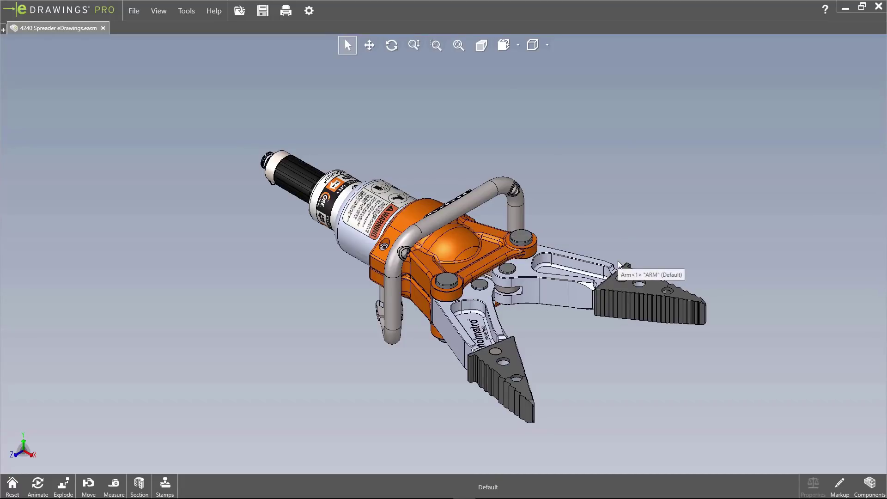
Examine the spreader assembly by rotating, panning and zooming in on its warning label, and return to the isometric view.
middle_click_drag(617, 260, 500, 176)
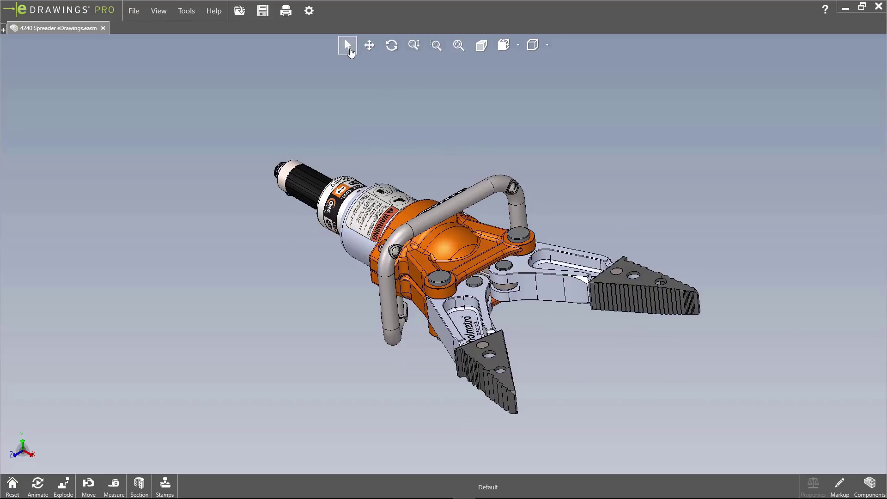
left_click(369, 45)
left_click_drag(380, 120, 413, 118)
left_click(414, 45)
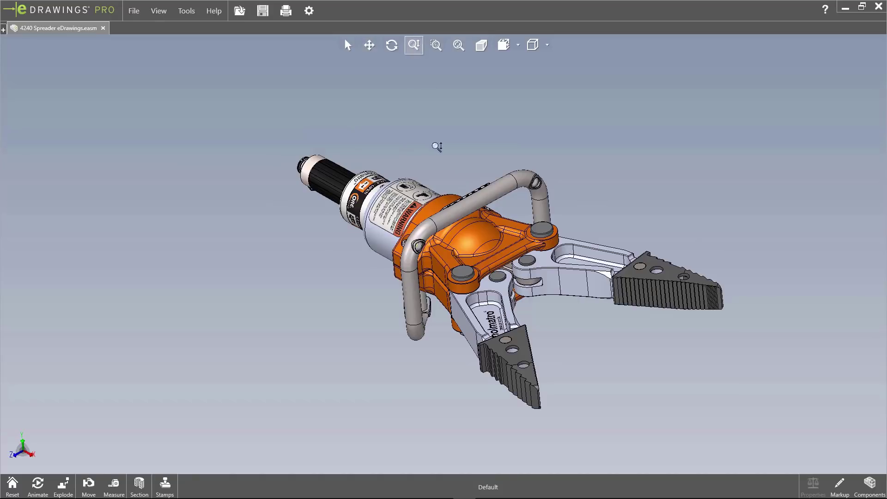
left_click_drag(436, 147, 415, 87)
left_click(436, 45)
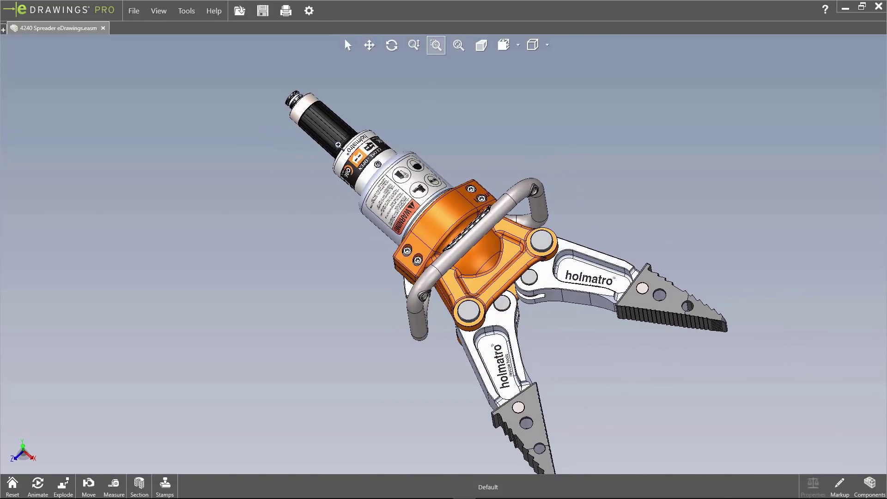
left_click_drag(336, 144, 469, 237)
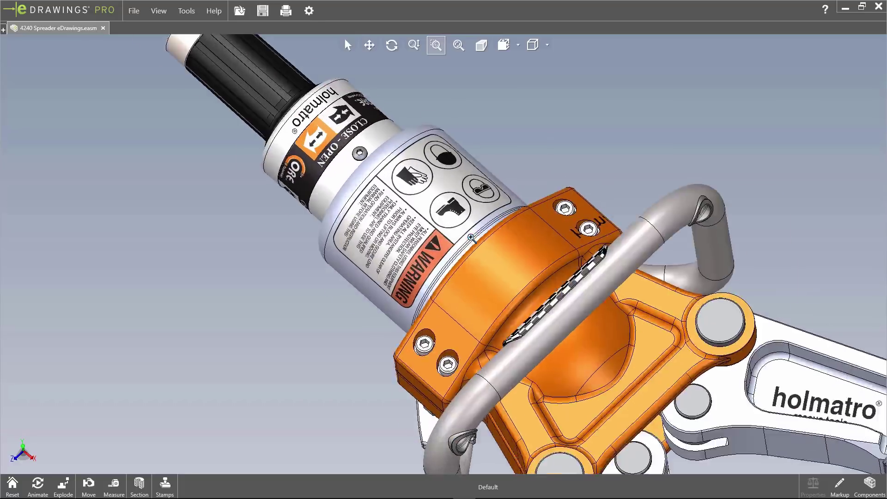
left_click(517, 44)
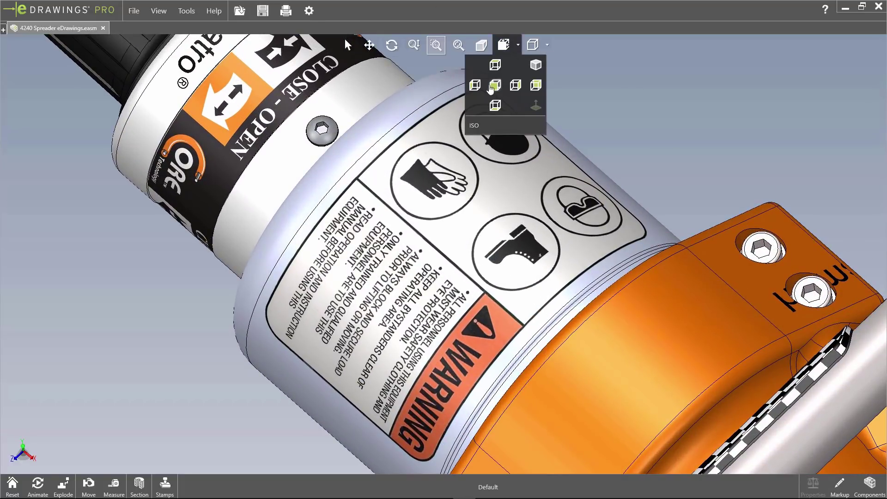
left_click(535, 65)
Preview the alternative display styles on the spreader assembly and return to the shaded-with-edges style.
left_click(547, 45)
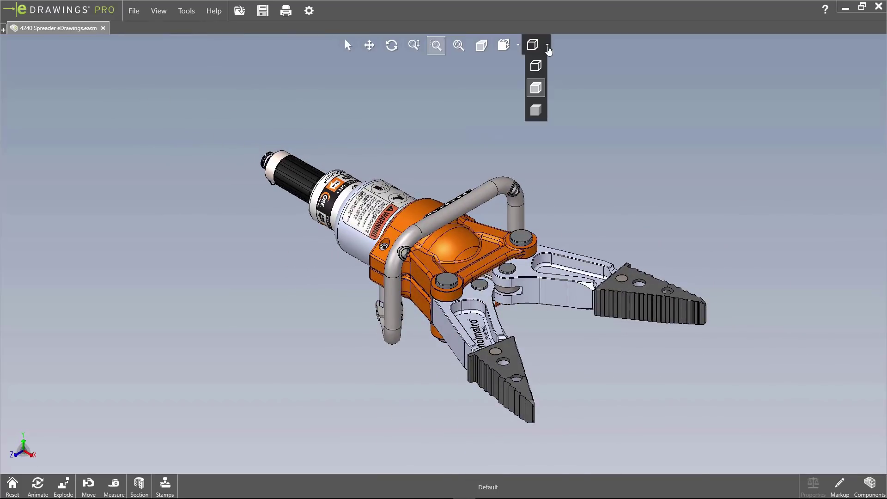
left_click(536, 74)
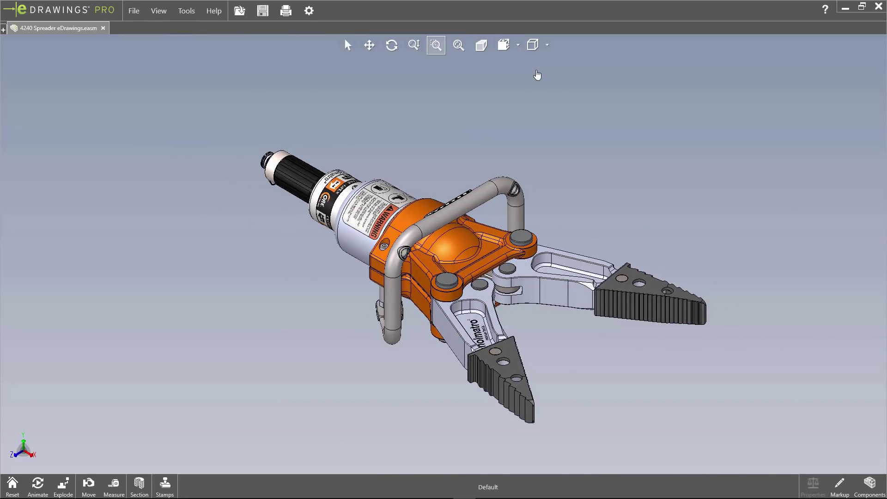
left_click(547, 46)
left_click(535, 111)
left_click(536, 45)
left_click(536, 88)
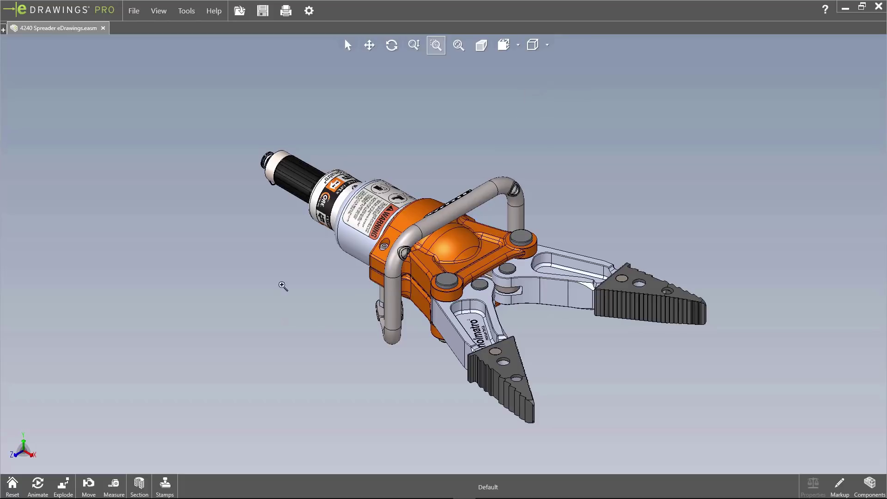
Play the view animation of the spreader, stop it and restore the isometric view.
left_click(36, 485)
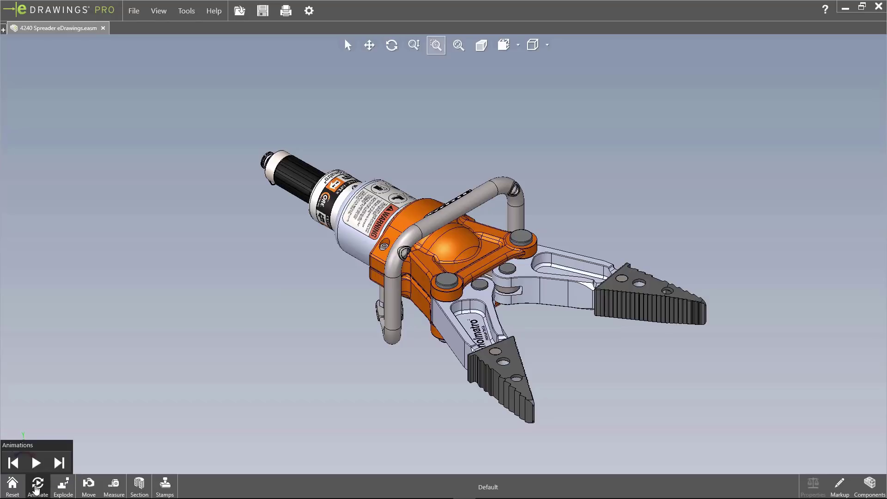
left_click(36, 463)
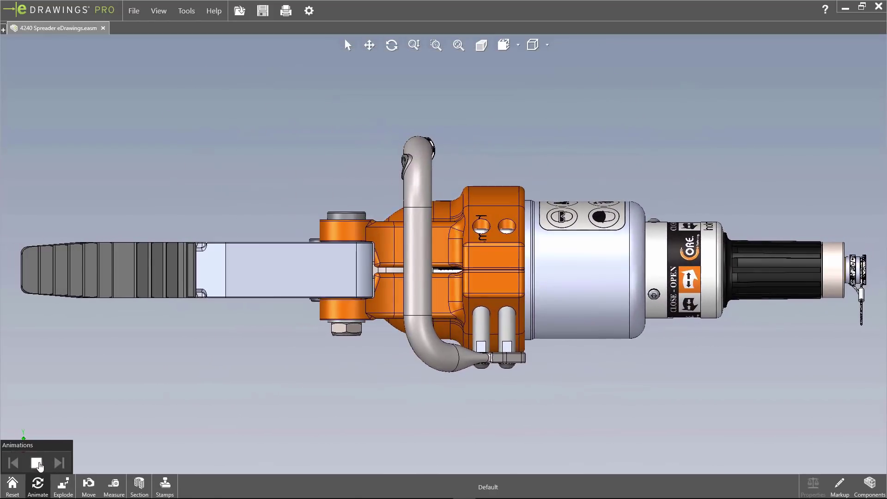
left_click(37, 463)
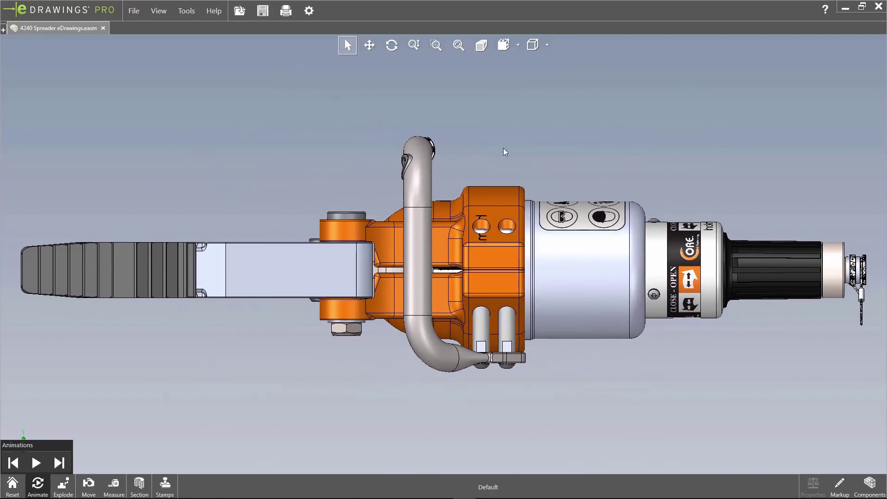
left_click(507, 46)
left_click(535, 64)
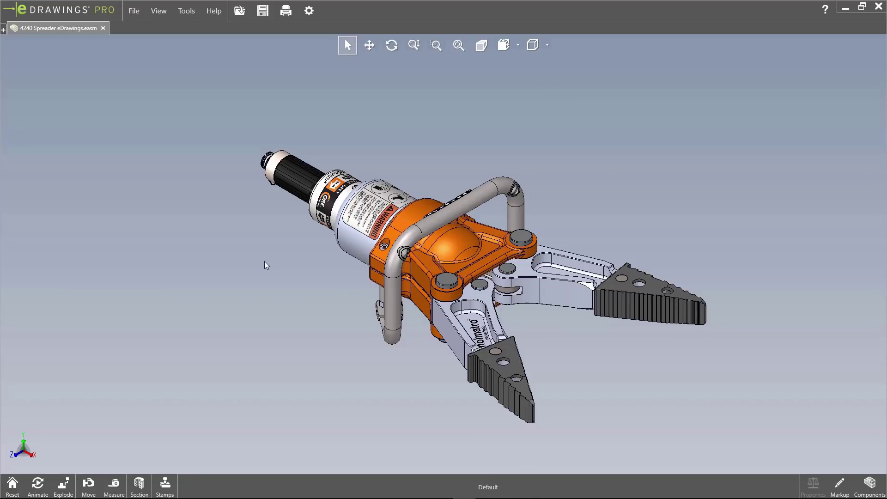
Explode the spreader assembly, inspect its separated components up close and reset the model.
left_click(64, 485)
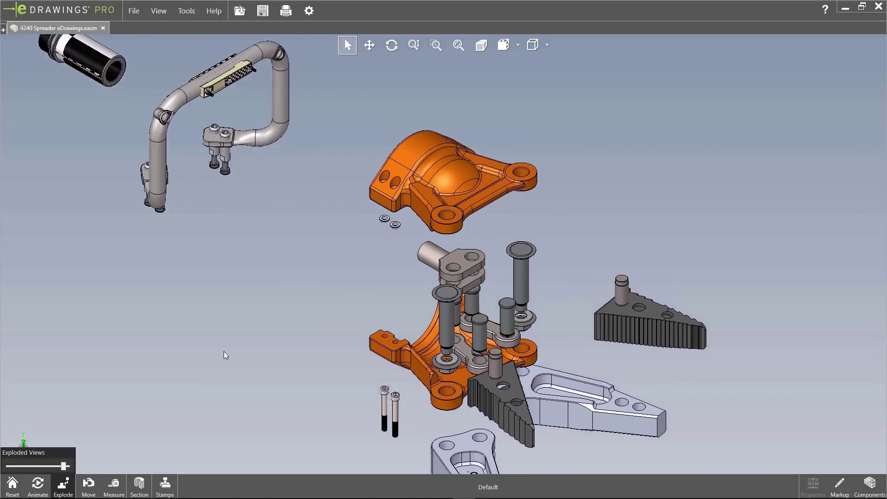
scroll(434, 342, "down", 3)
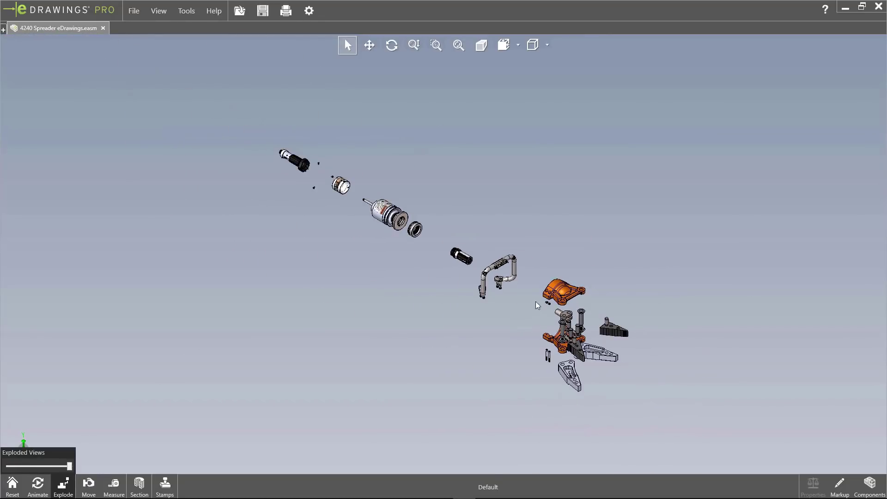
scroll(536, 303, "up", 6)
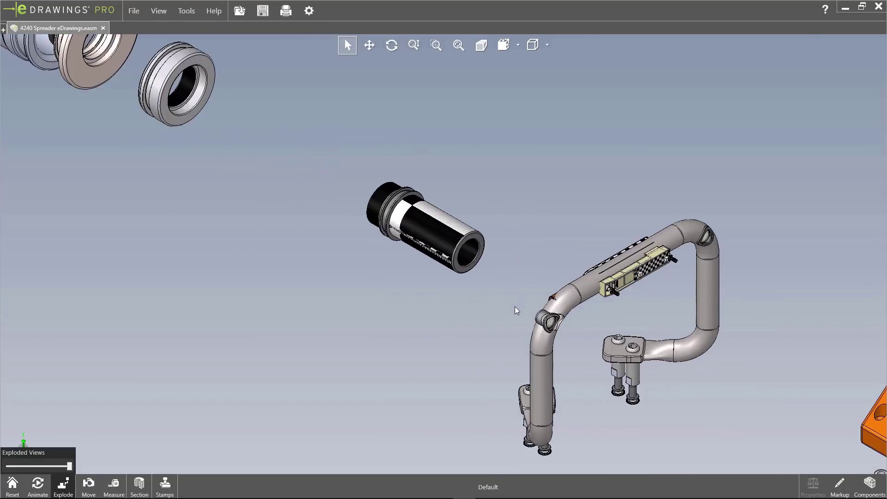
scroll(552, 372, "down", 4)
scroll(591, 341, "up", 5)
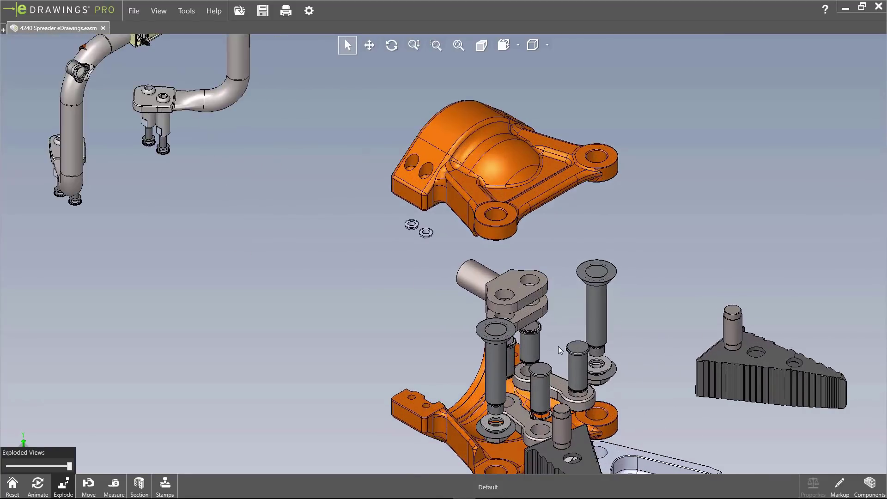
scroll(557, 346, "down", 6)
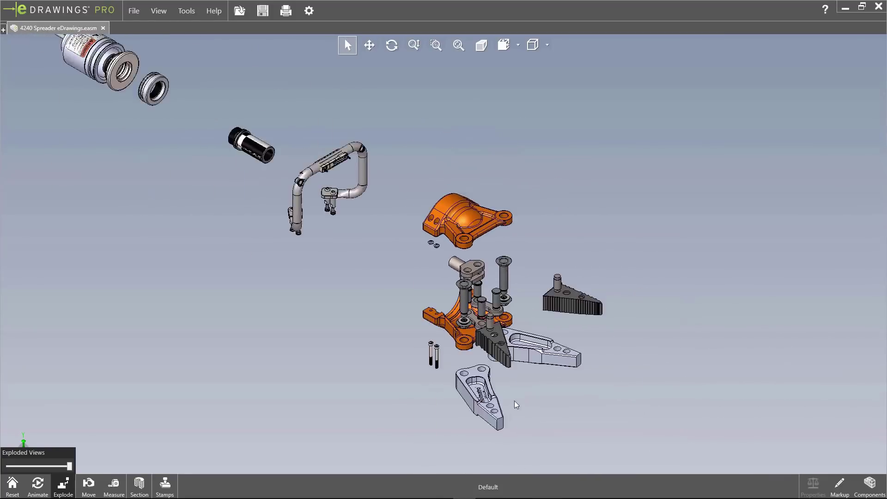
left_click(12, 484)
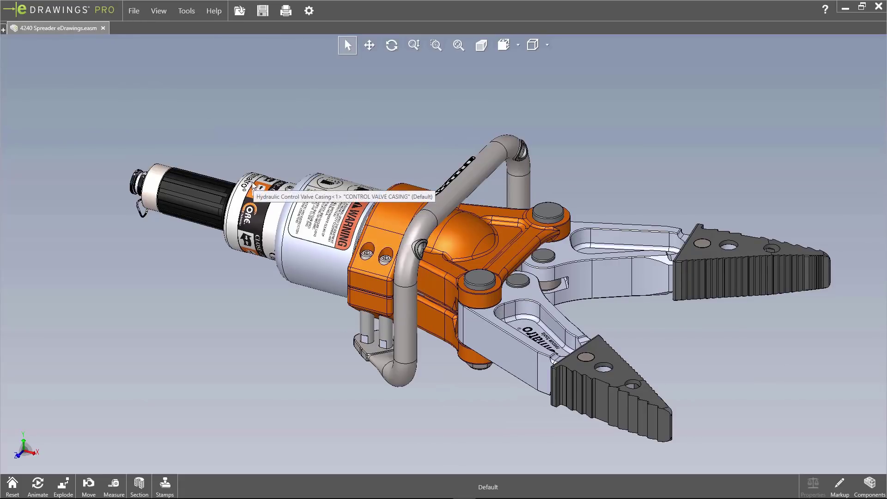
Move one spreader arm and its serrated tip away from the assembly, and reset the components to their original positions.
left_click(88, 484)
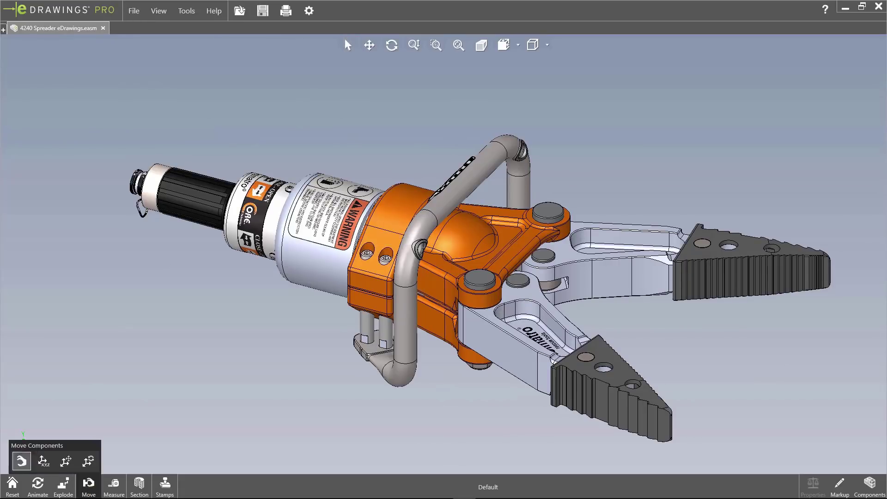
left_click_drag(615, 258, 648, 157)
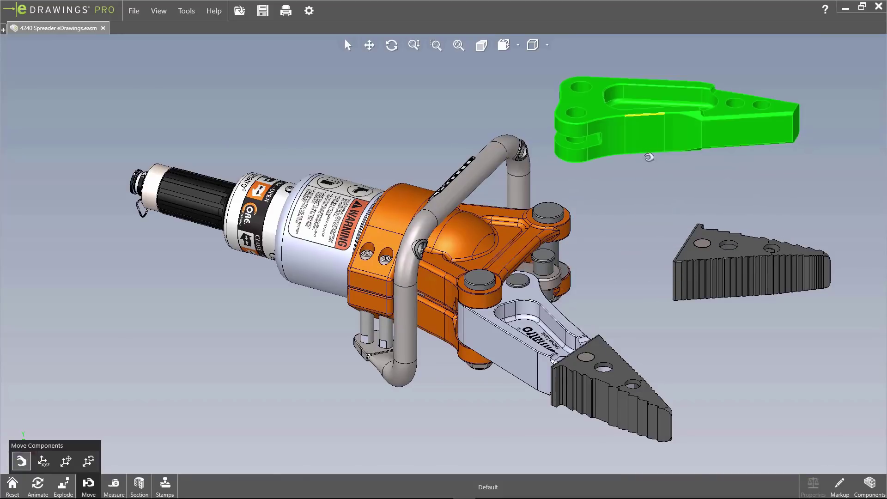
left_click_drag(736, 261, 786, 210)
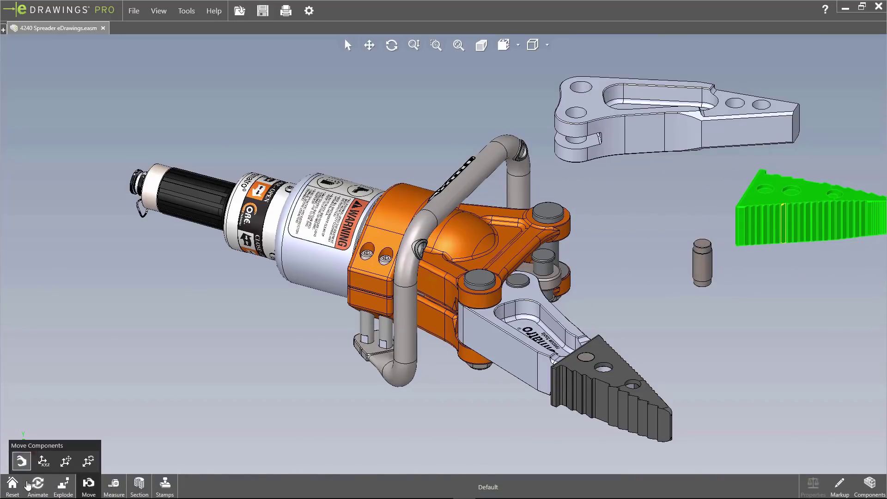
left_click(13, 483)
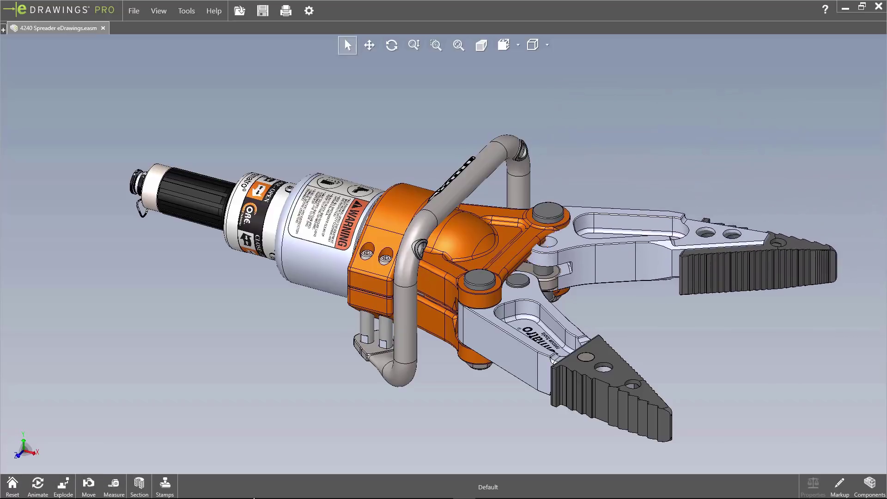
Measure the diameter of the front pivot pin's head in millimetres, and close the measurement.
left_click(114, 485)
scroll(526, 277, "down", 5)
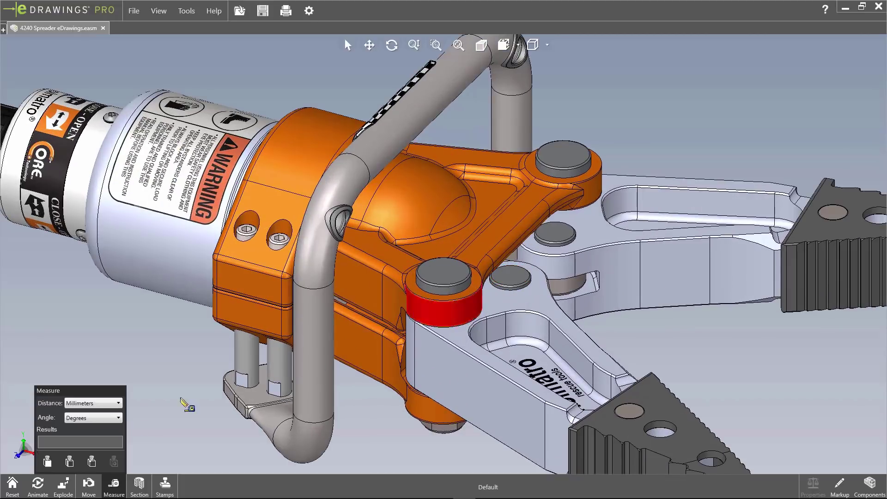
left_click(440, 290)
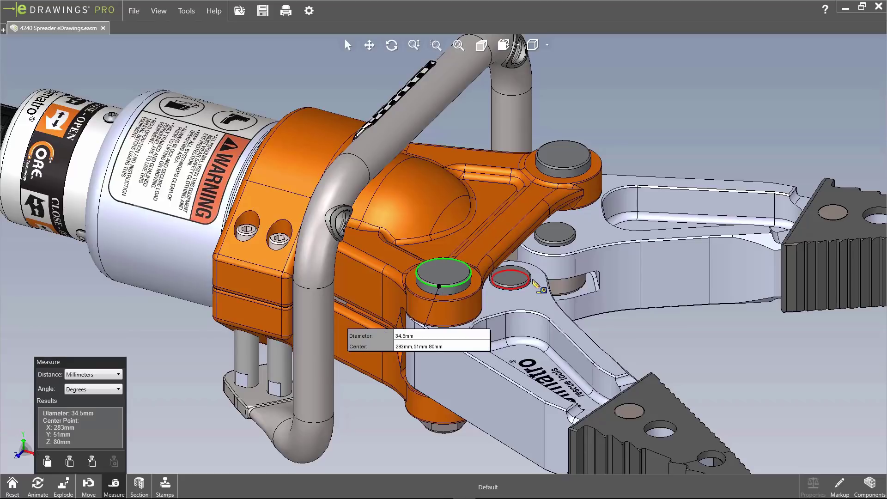
left_click(79, 375)
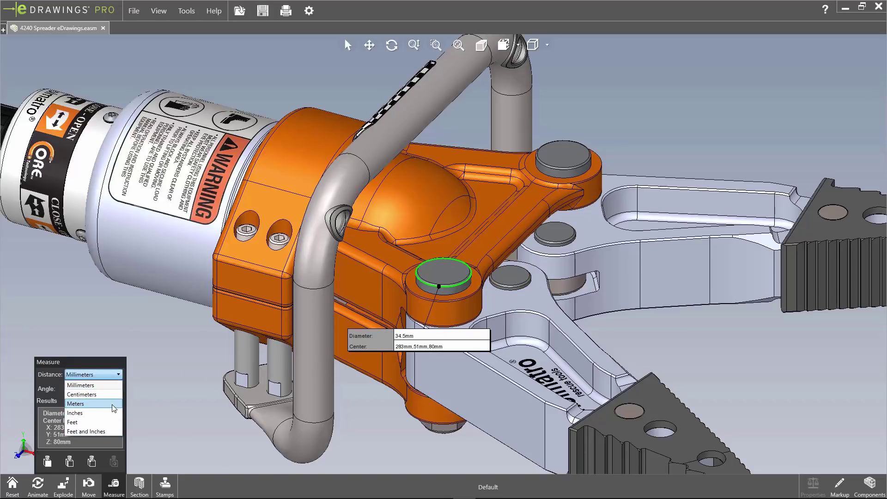
left_click(90, 384)
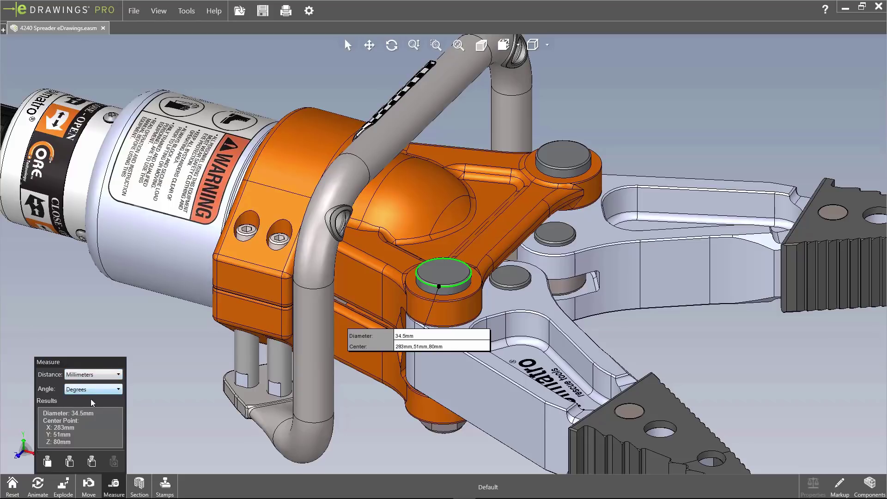
key("f")
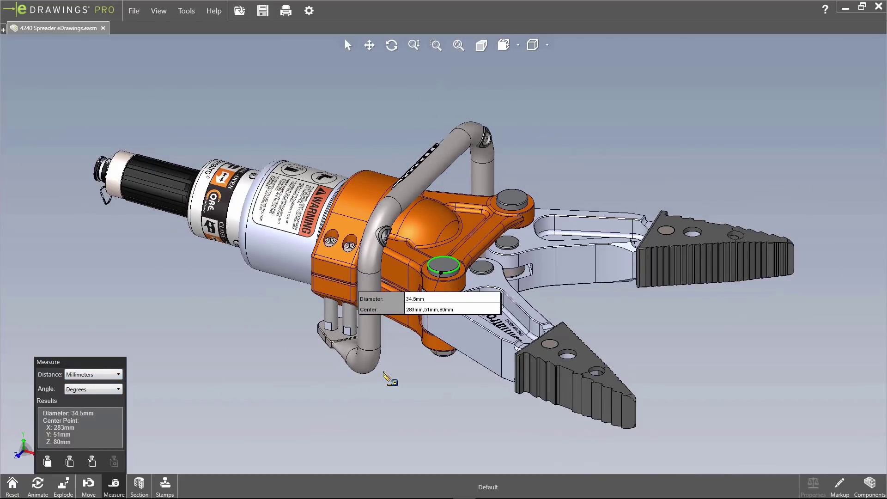
left_click(405, 347)
key("Escape")
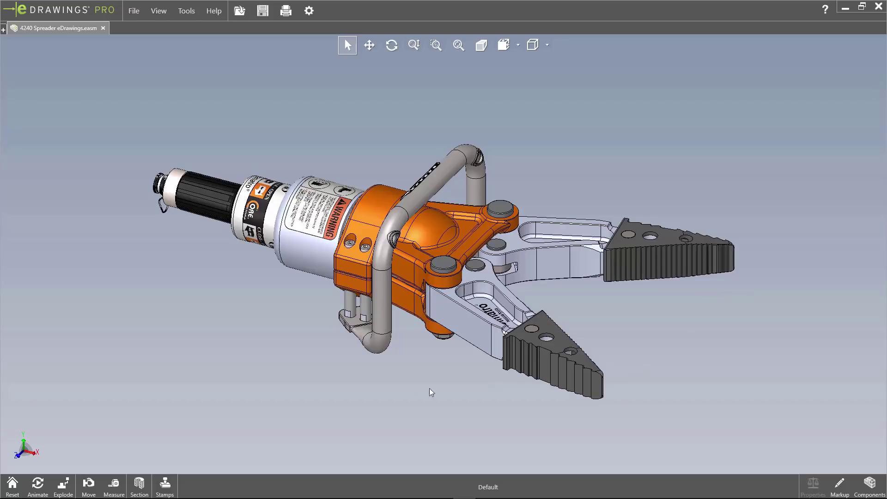
Place a NOT APPROVED stamp above the spreader model and shrink its width to roughly half.
left_click(165, 483)
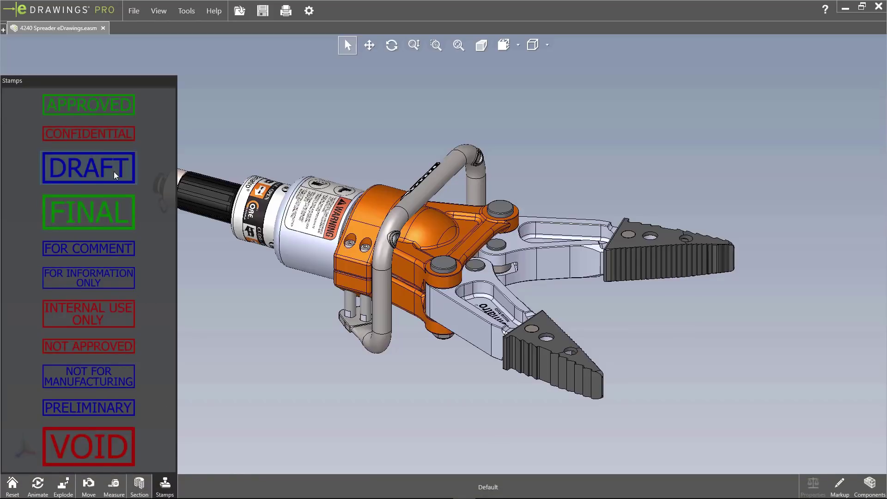
left_click(92, 345)
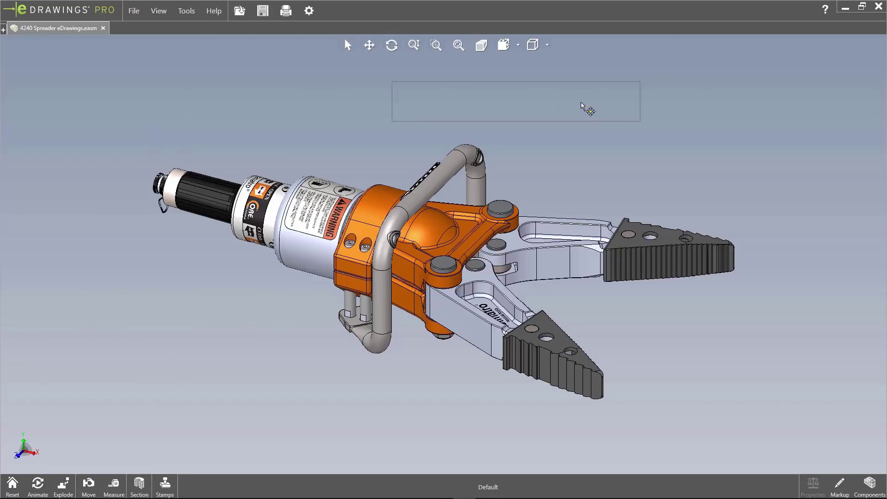
left_click(627, 93)
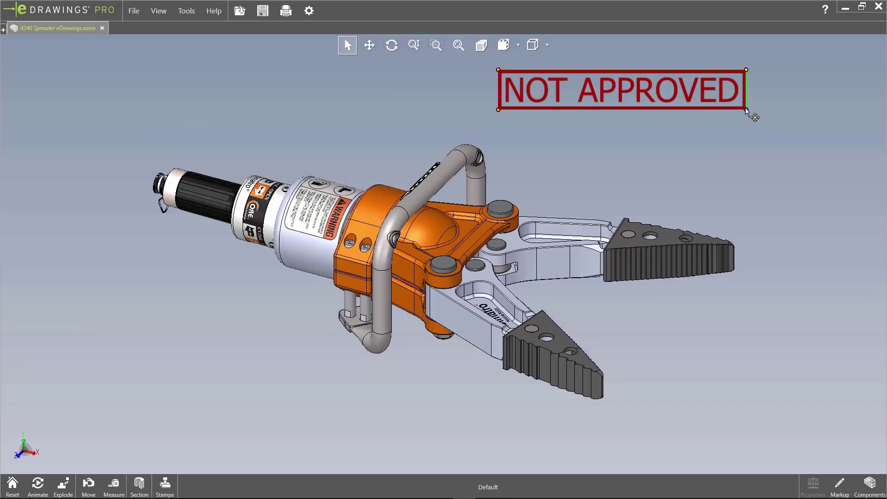
left_click_drag(744, 108, 630, 109)
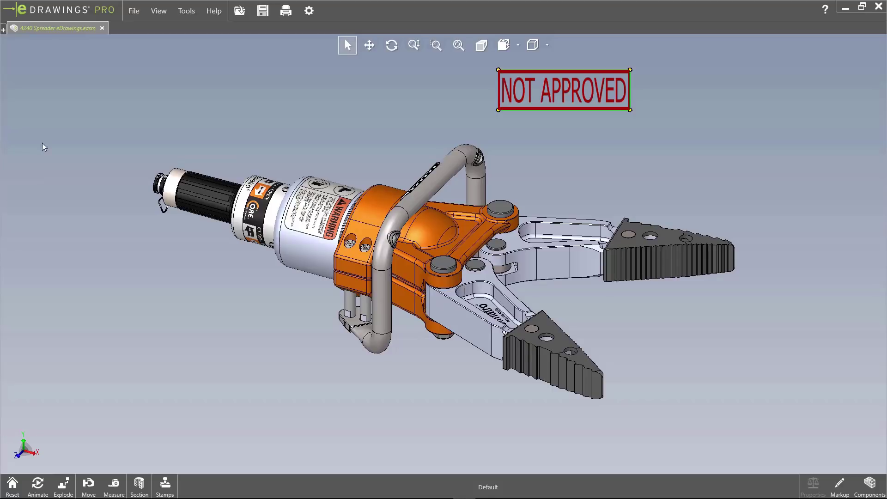
scroll(676, 250, "down", 2)
scroll(624, 316, "up", 5)
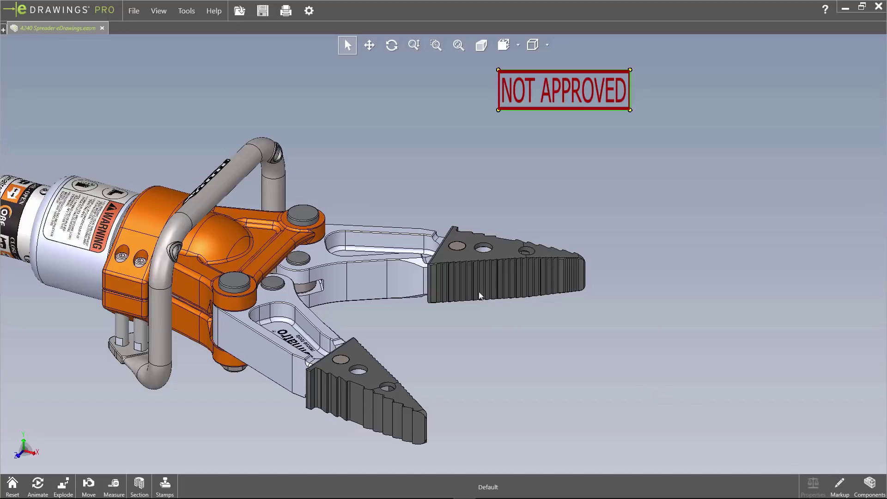
scroll(442, 265, "up", 2)
scroll(412, 237, "down", 3)
scroll(407, 231, "up", 1)
scroll(408, 231, "up", 1)
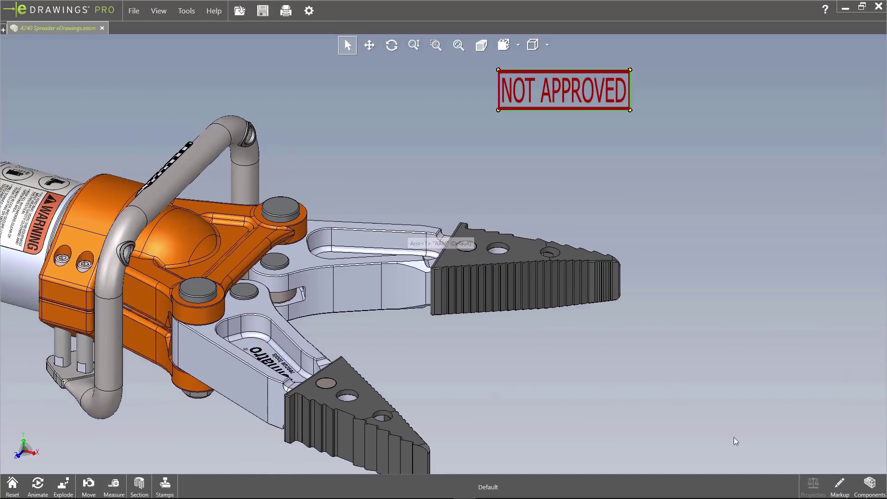
Start a new markup comment and attach a leader note reading "Check spec sheet for correct material" to the rear arm's serrated tip.
left_click(840, 495)
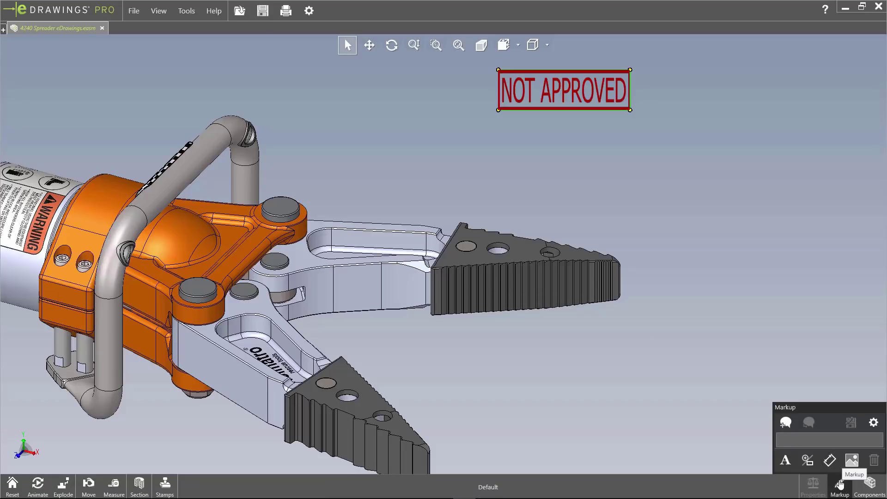
left_click(786, 423)
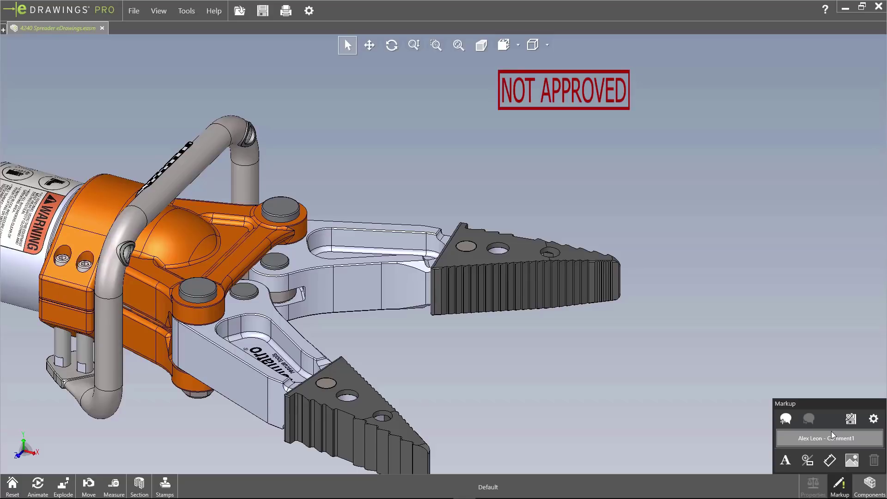
left_click(784, 460)
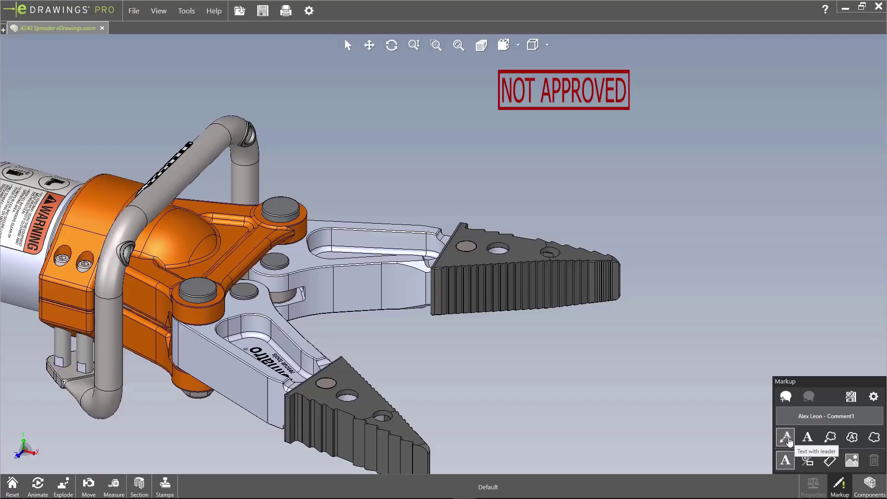
left_click(786, 439)
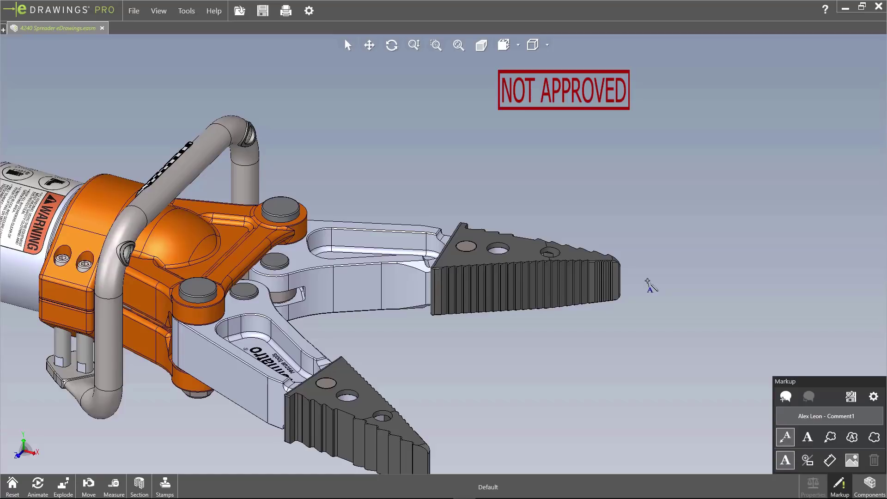
left_click(579, 251)
left_click(626, 174)
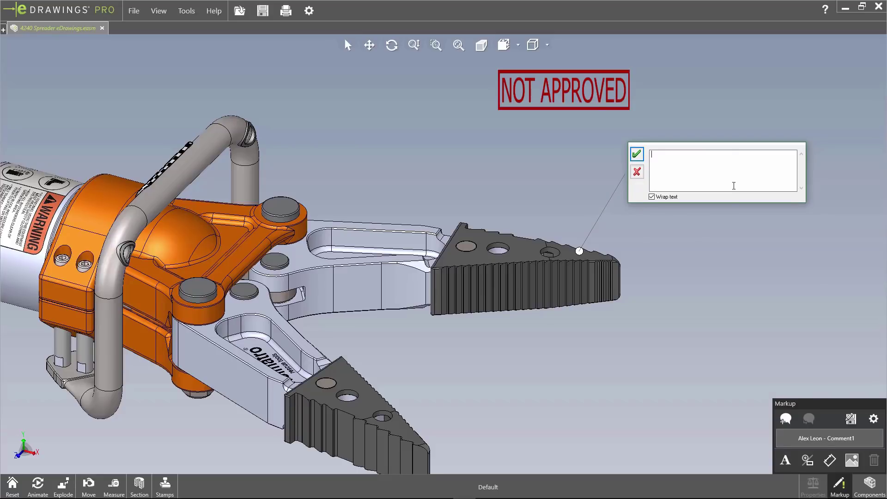
type("Check spec sheet for correct material")
left_click(636, 154)
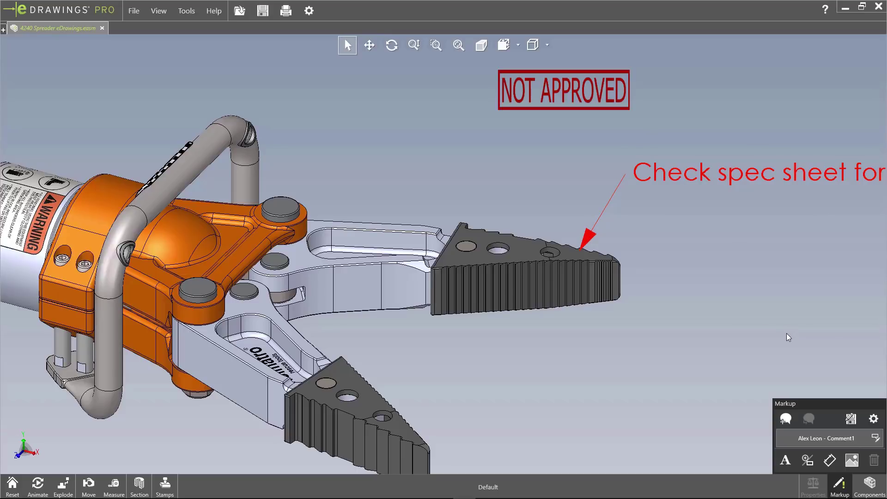
Narrow the leader note so its text wraps onto four lines, and move it slightly farther from the serrated tip.
left_click(748, 184)
double_click(732, 175)
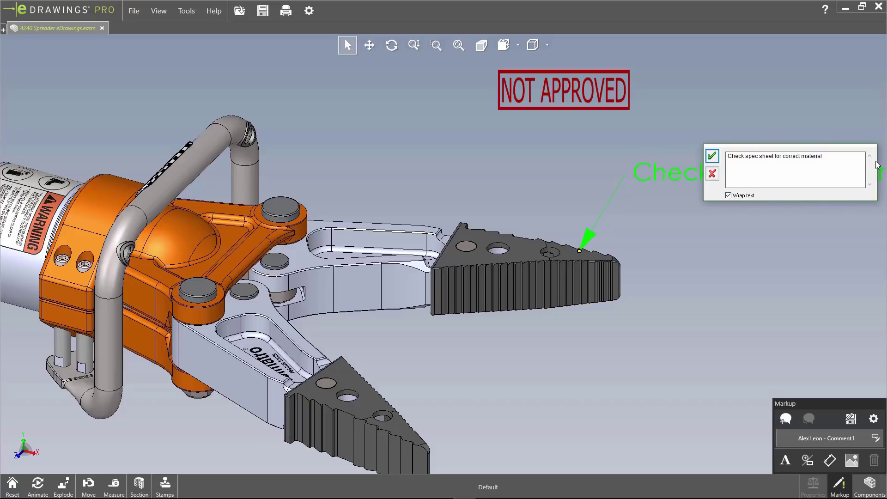
left_click_drag(874, 167, 773, 165)
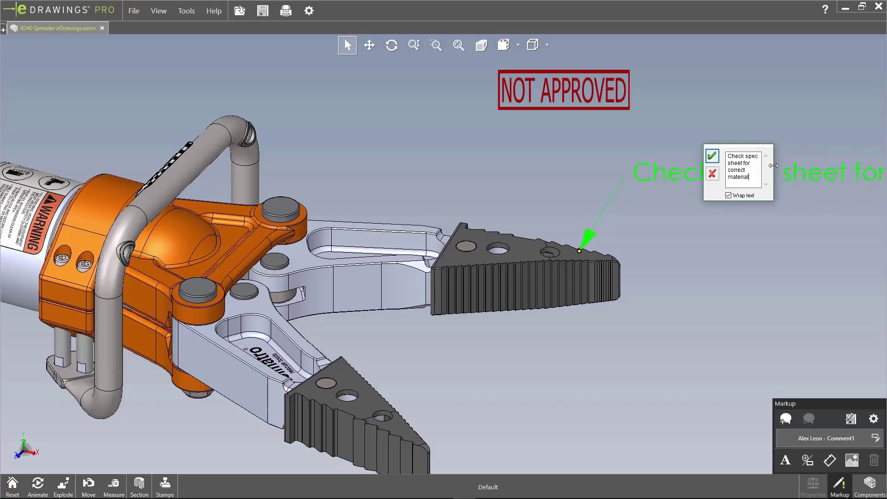
left_click(712, 157)
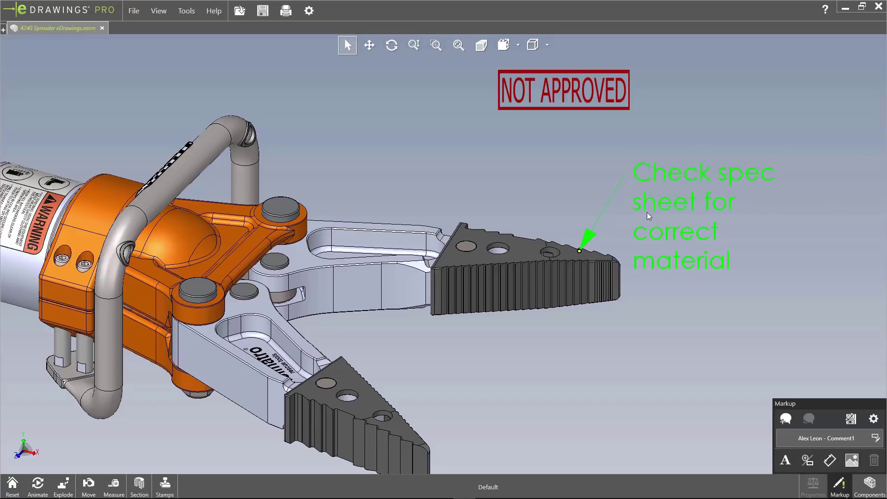
left_click_drag(669, 209, 694, 174)
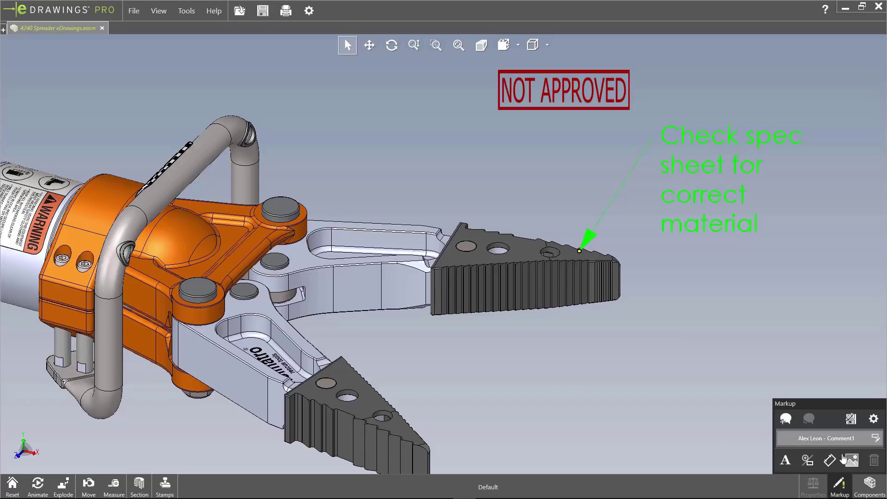
Place a millimetre markup dimension between the rear arm's pocket edge and its outer edge, positioned above the arm.
left_click(829, 459)
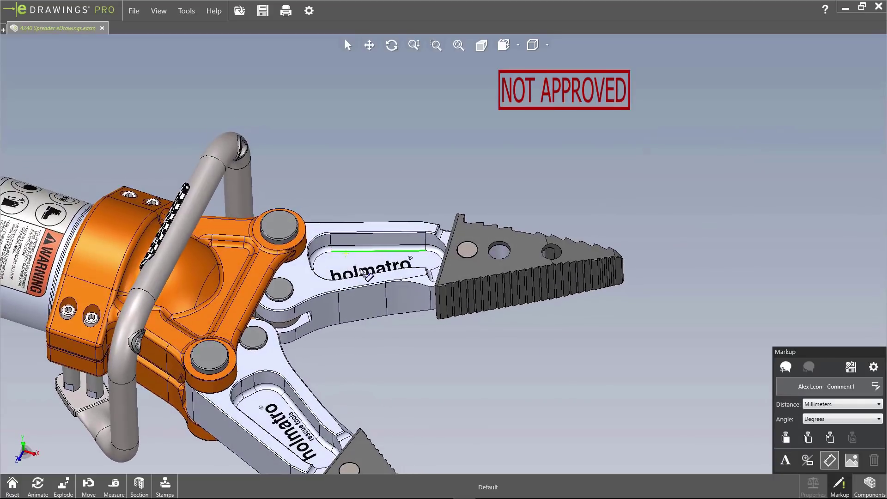
left_click(347, 259)
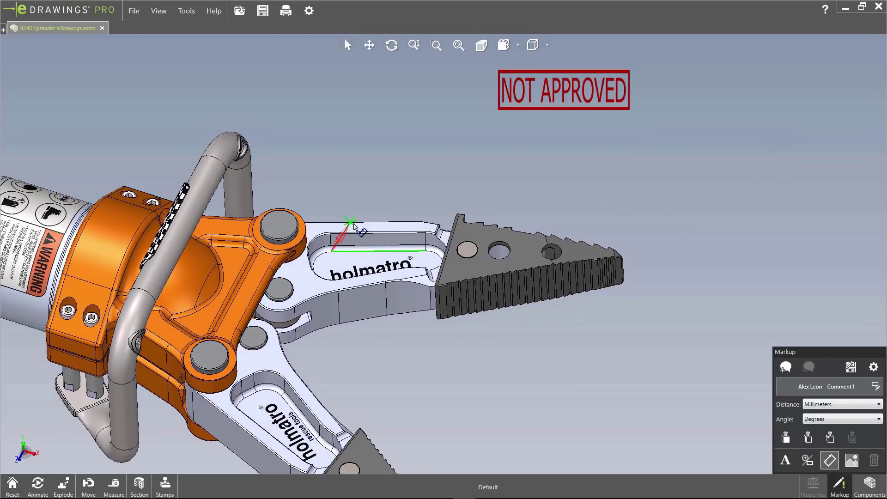
left_click(362, 231)
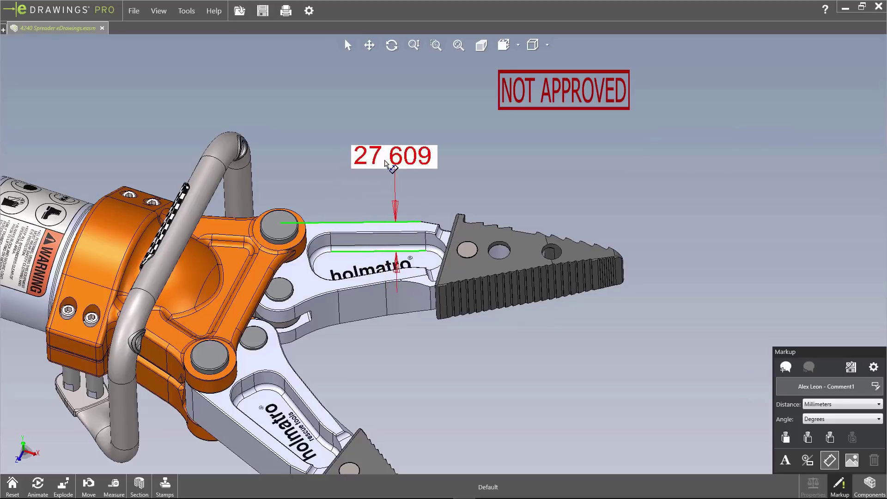
left_click(383, 134)
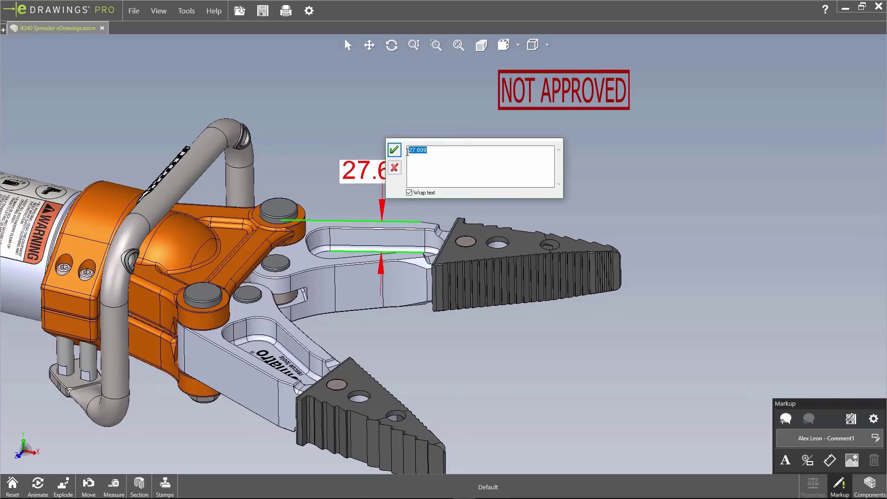
Append "- Cannot manufacture need redesign" to the arm's markup dimension and display Comment1 with all its markups.
left_click(452, 150)
type("- Cannot manufacture need redesign")
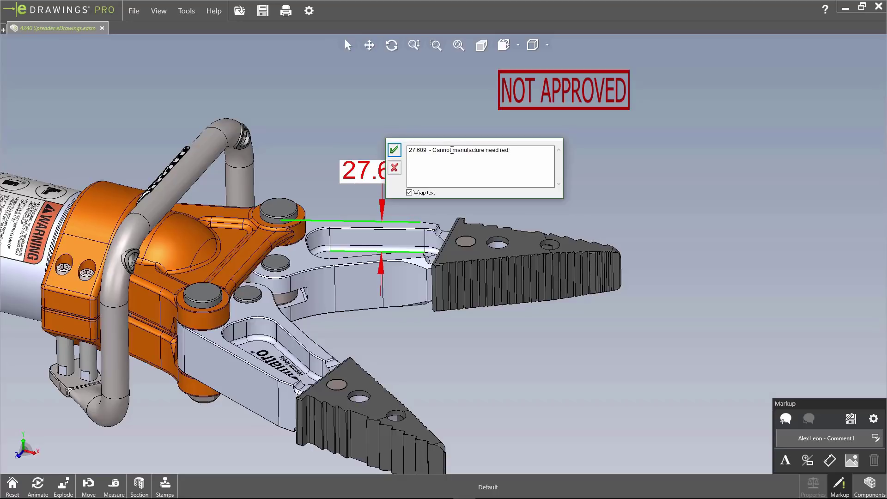
left_click(394, 150)
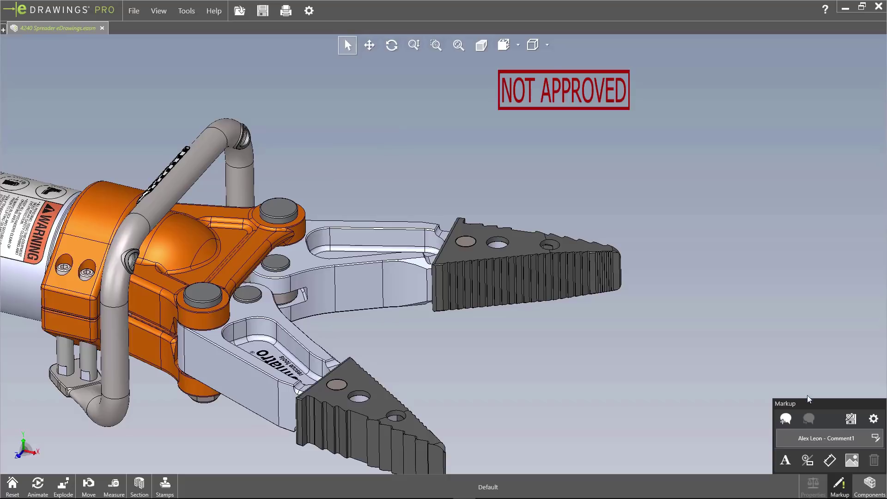
left_click(878, 437)
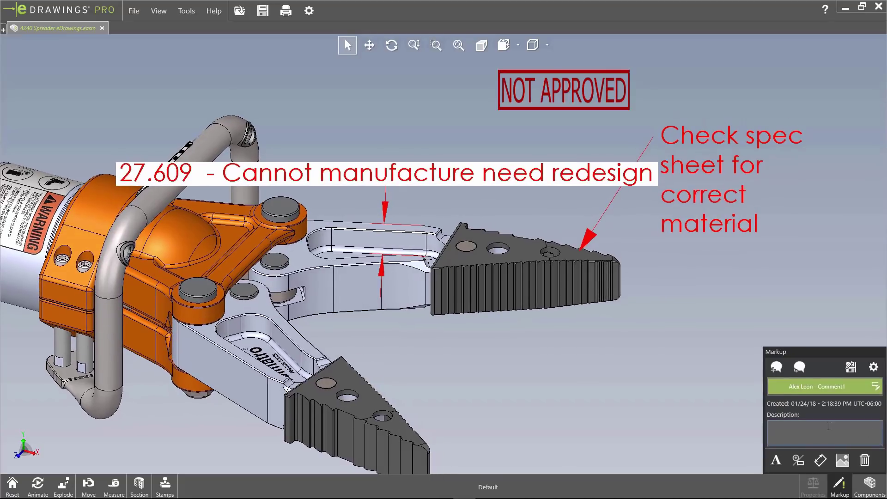
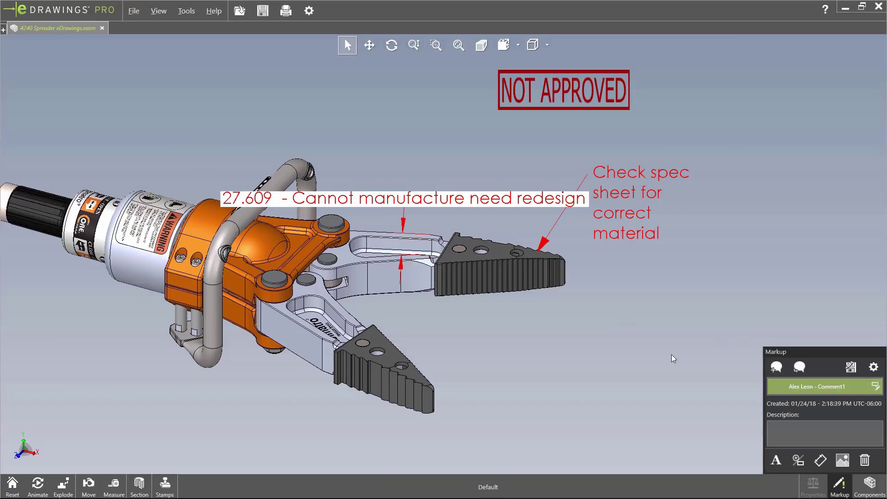
Switch to SOLIDWORKS and shift the rod end's 2X hole diameter dimension closer to the part.
key("alt+Tab")
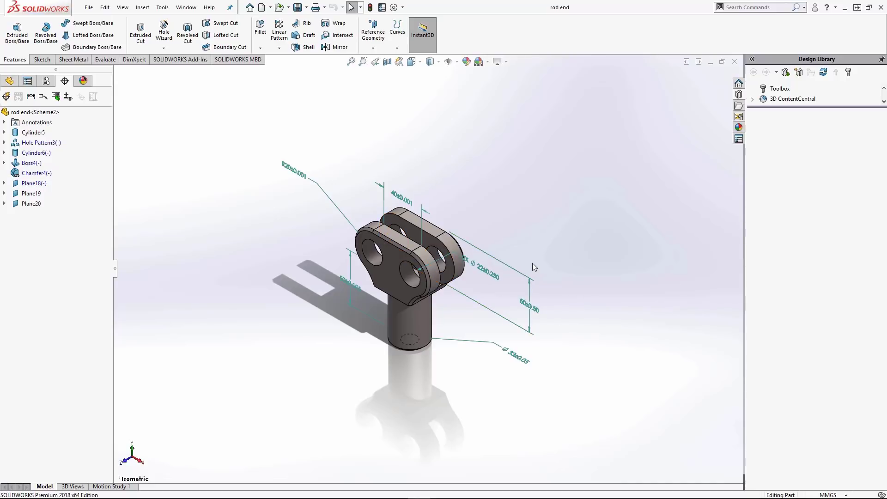
mouse_move(479, 272)
left_mouse_down()
mouse_move(444, 295)
mouse_move(461, 270)
left_mouse_up()
left_click(539, 407)
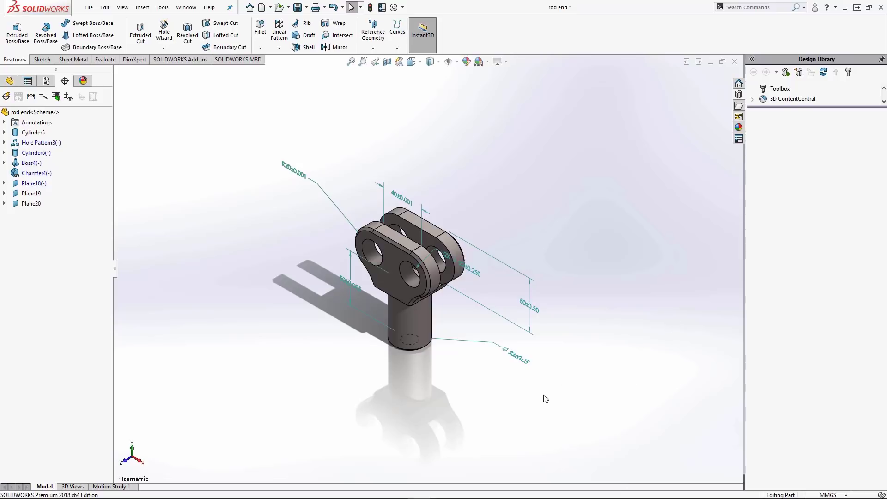
Begin saving the rod end part as an eDrawings (*.eprt) file named webinar.
left_click(89, 9)
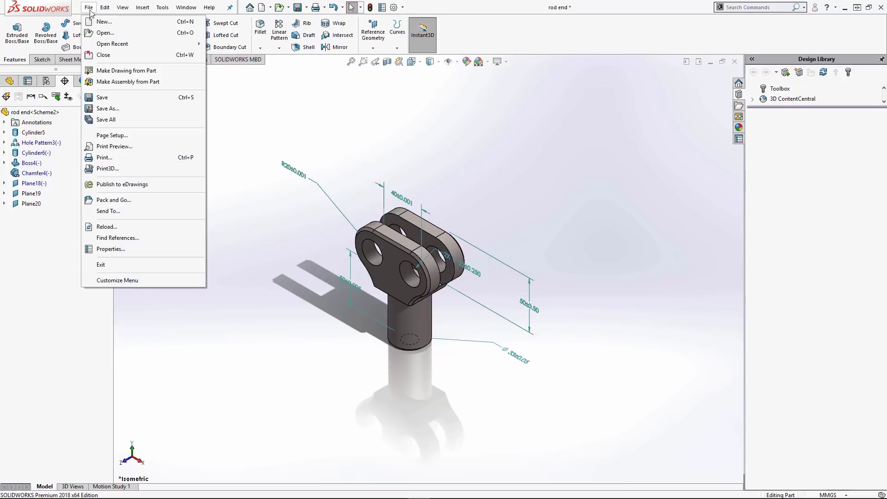
left_click(132, 108)
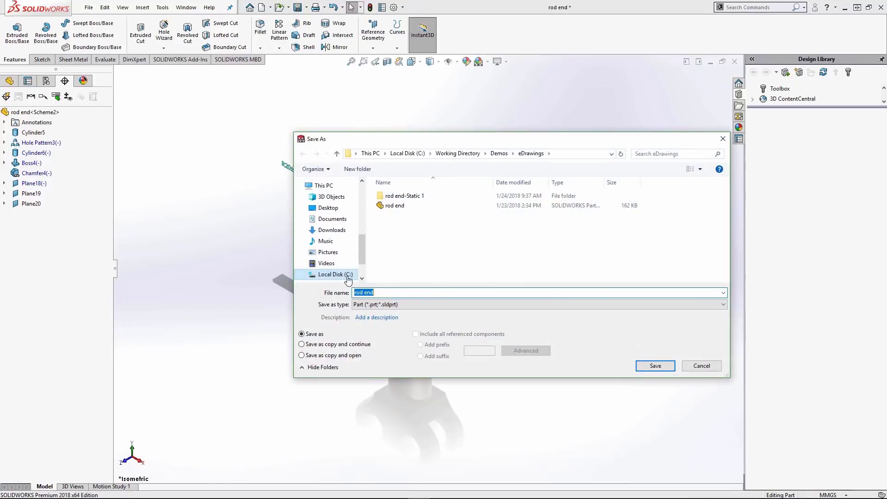
type("webinar")
left_click(453, 302)
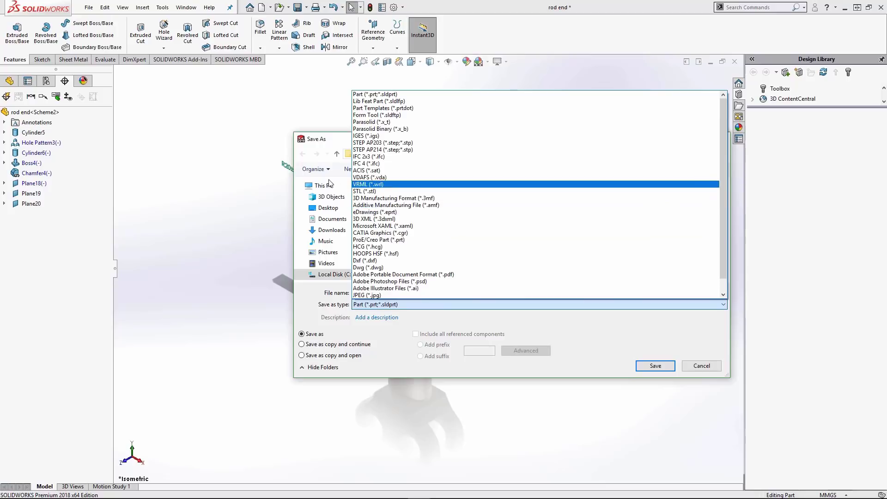
left_click(374, 212)
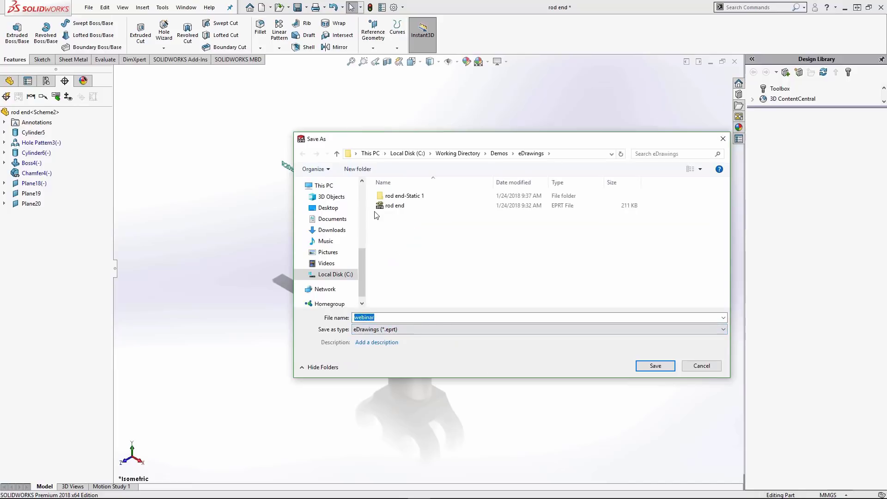
left_click(661, 367)
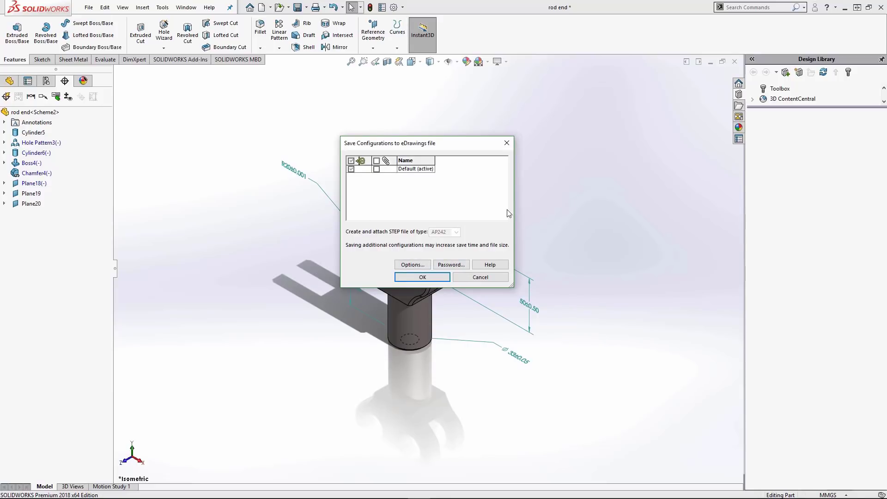
Set an AP242 STEP file to be attached for the Default configuration, and inspect the password protection settings without setting one.
left_click(377, 169)
left_click(447, 264)
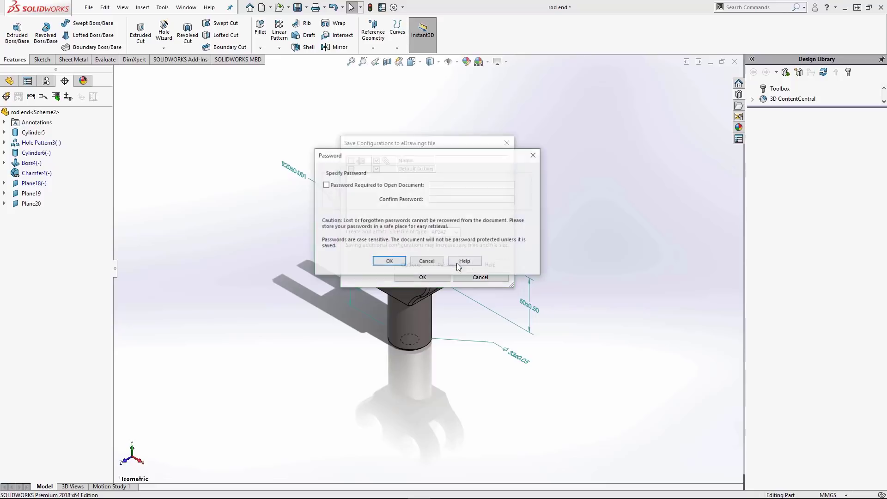
left_click_drag(424, 155, 350, 140)
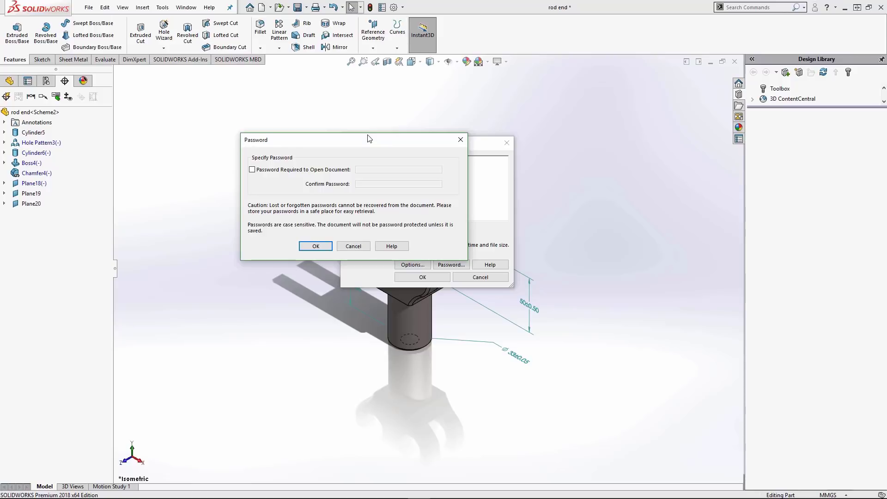
left_click(460, 139)
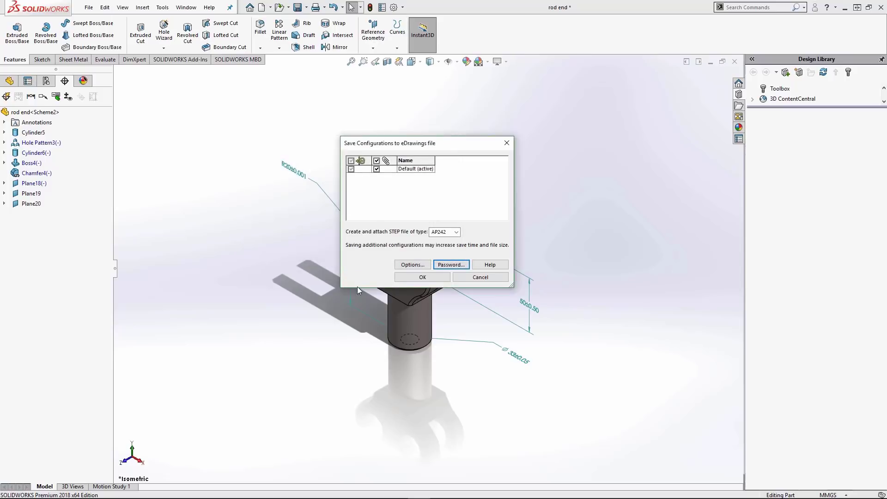
Review the EDRW/EPRT/EASM export options for measuring, STL export and motion studies, and cancel the eDrawings save.
left_click(412, 263)
left_click_drag(454, 89, 434, 71)
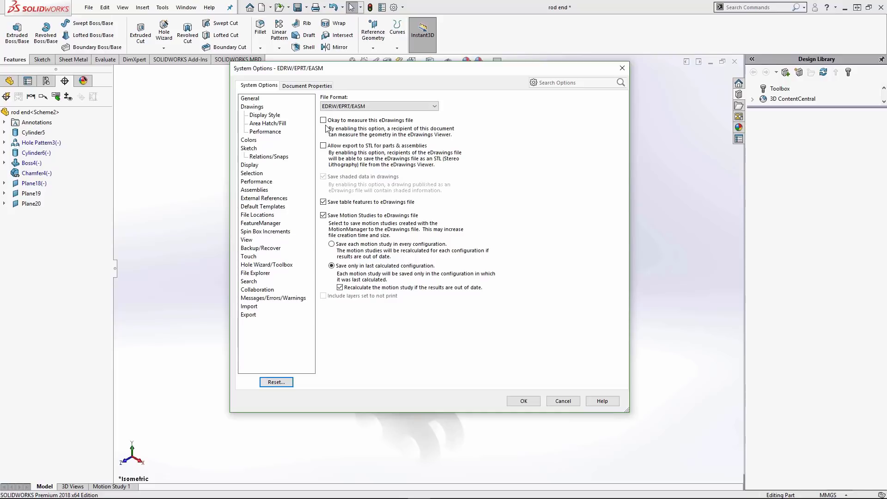
left_click(561, 400)
left_click(506, 143)
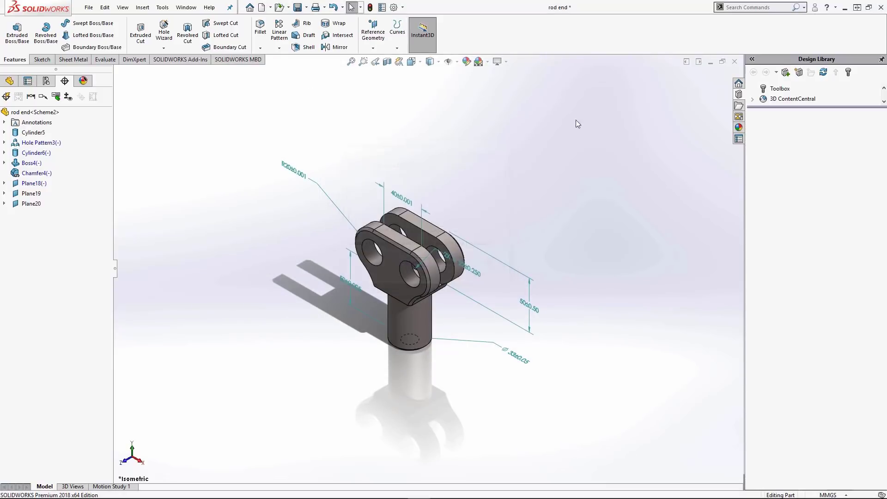
Return to eDrawings and open the existing rod end EPRT file alongside the spreader assembly.
left_click(845, 8)
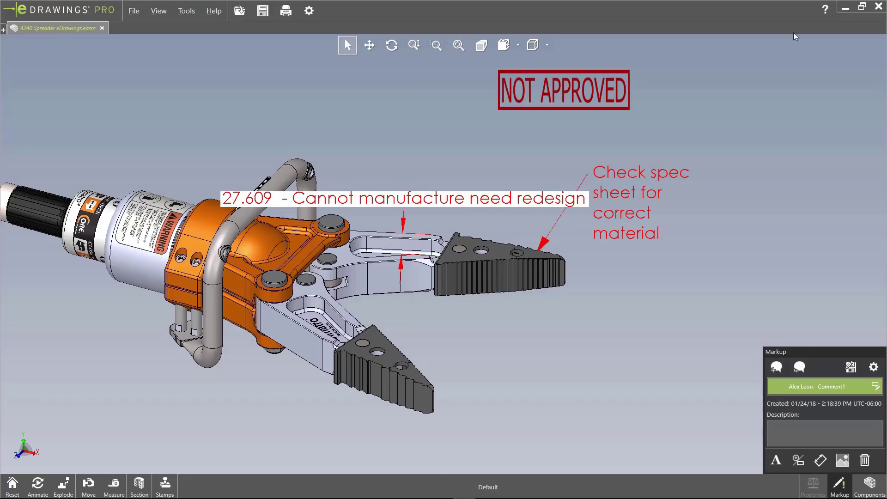
left_click(5, 31)
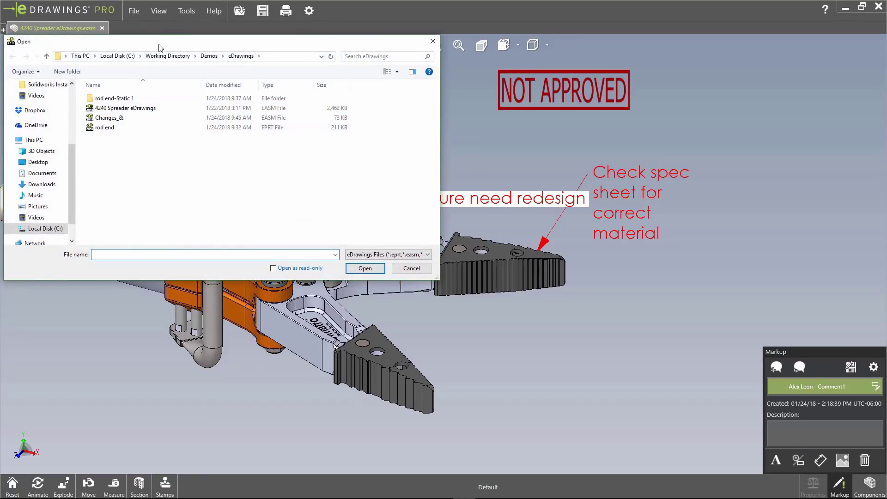
double_click(102, 126)
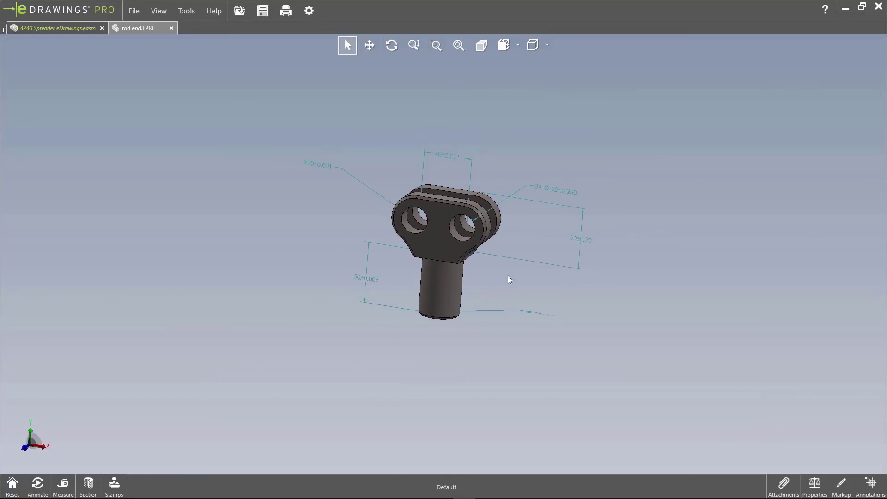
Highlight the rod end faces referenced by the 50±0.50 height dimension.
scroll(558, 242, "down", 2)
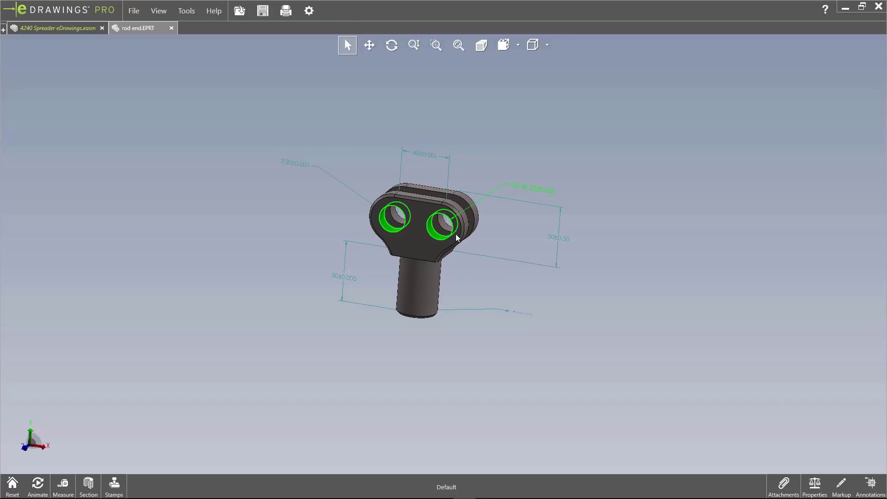
left_click(558, 239)
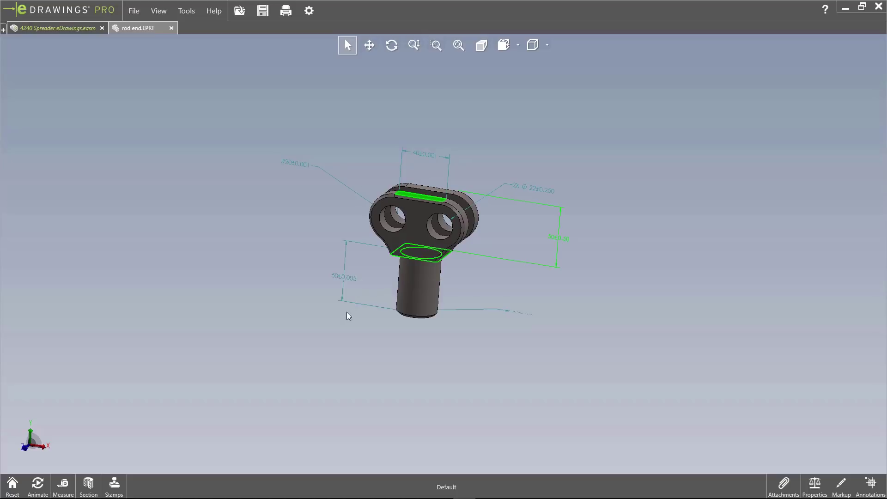
Highlight the rod end faces referenced by the shank's length dimension, and by its diameter dimension.
left_click(344, 278)
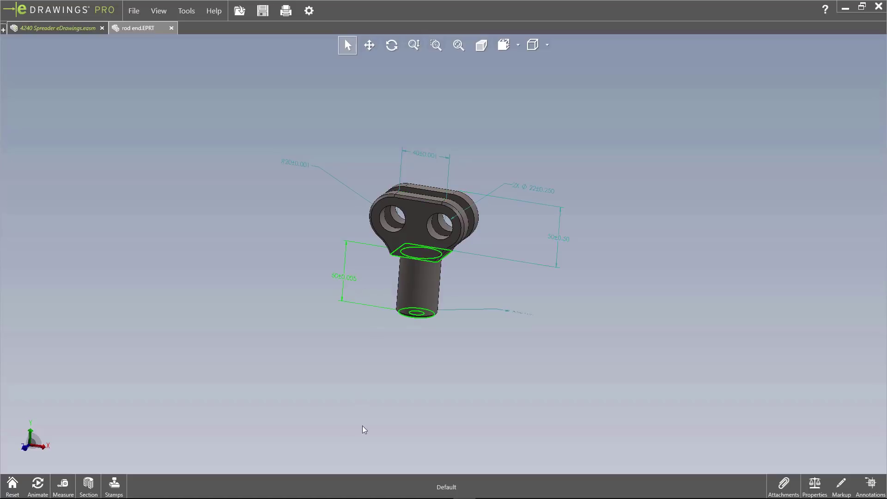
left_click(517, 311)
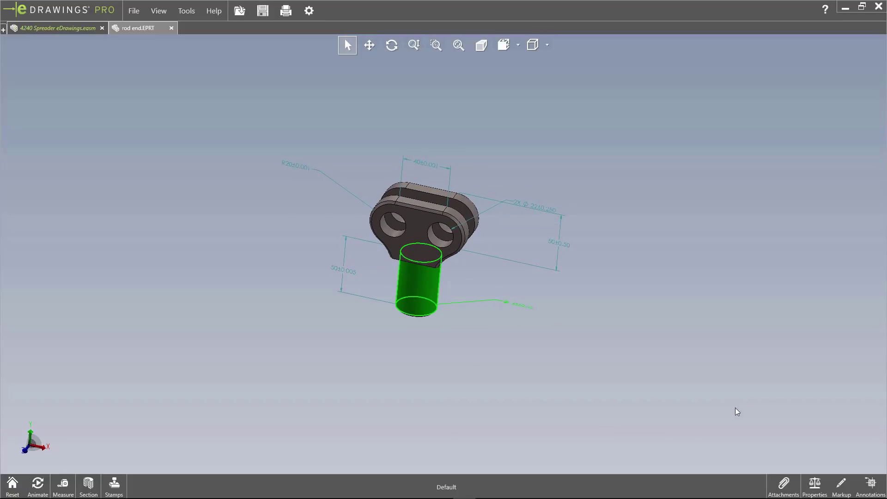
Open the attached STEP file rod end_Default.stp from the rod end part's attachments.
left_click(780, 491)
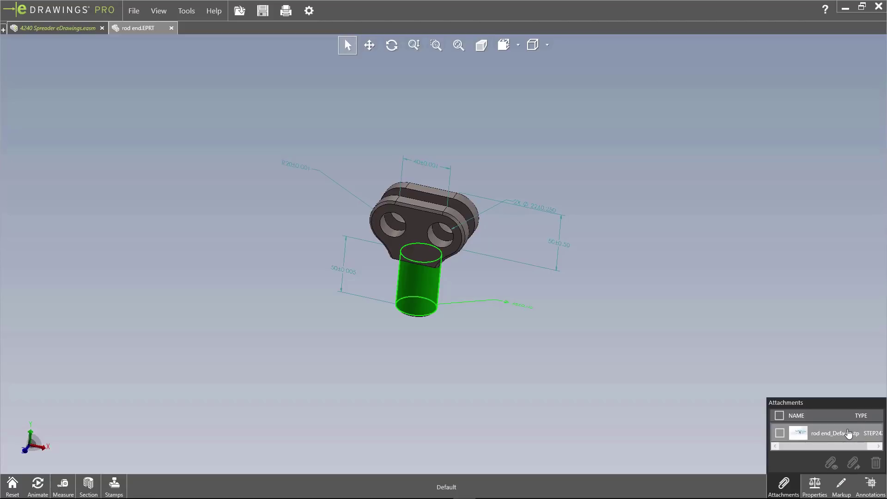
left_click(780, 433)
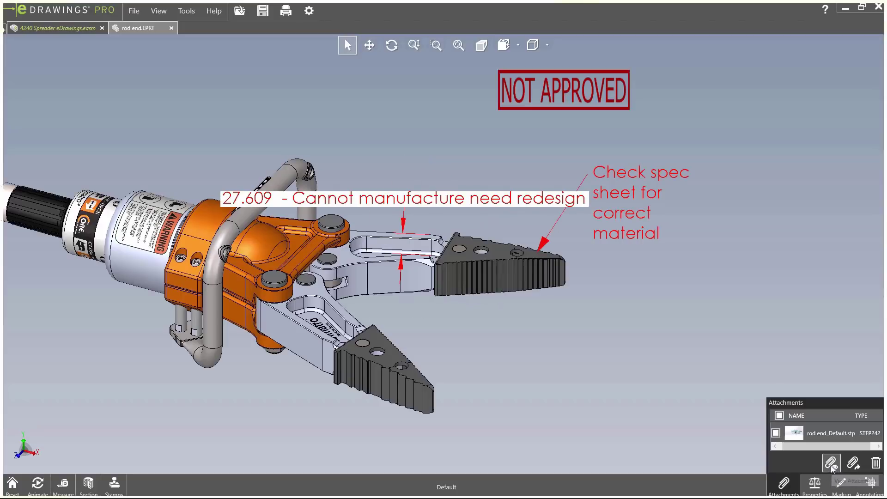
left_click(831, 464)
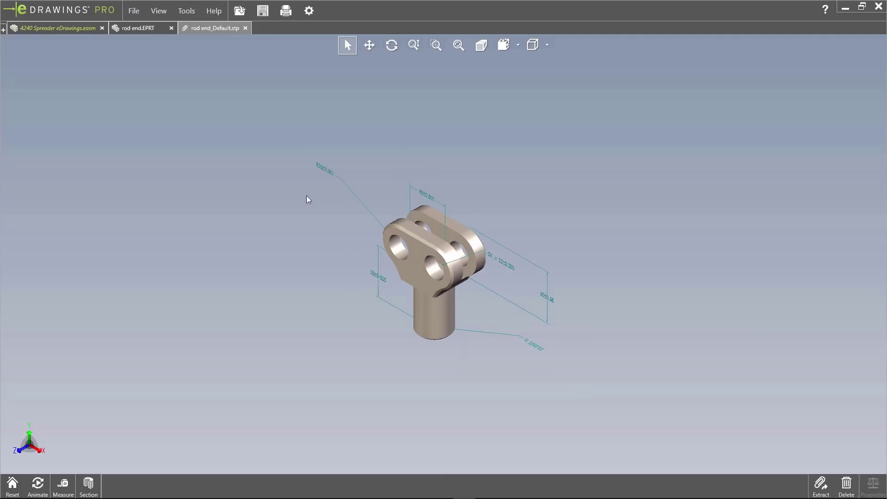
Highlight the face referenced by the radius dimension in the STEP attachment, and close that attachment.
left_click(331, 175)
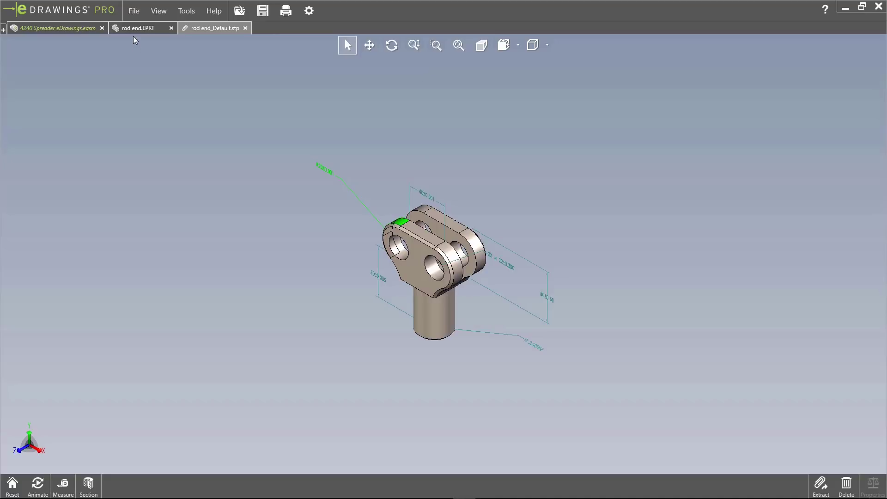
left_click(246, 28)
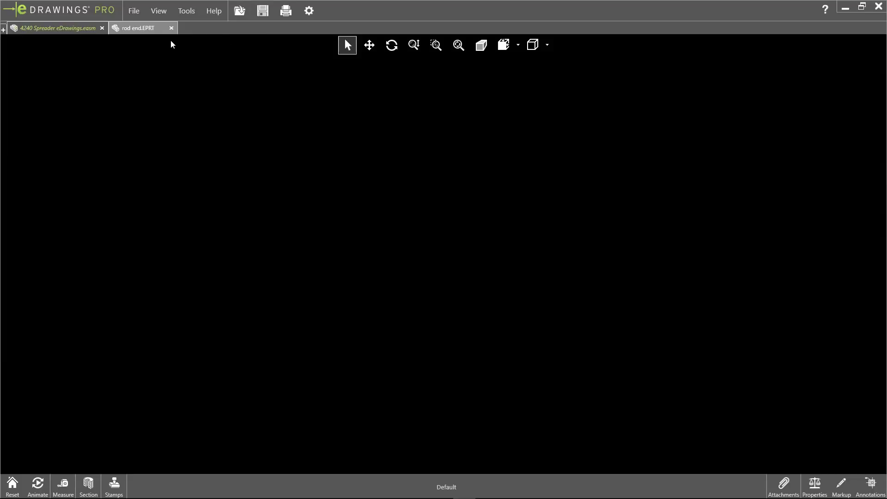
Open rod end-Static 1.analysis from the rod end-Static 1 folder and examine its von Mises stress plot from several angles.
left_click(5, 29)
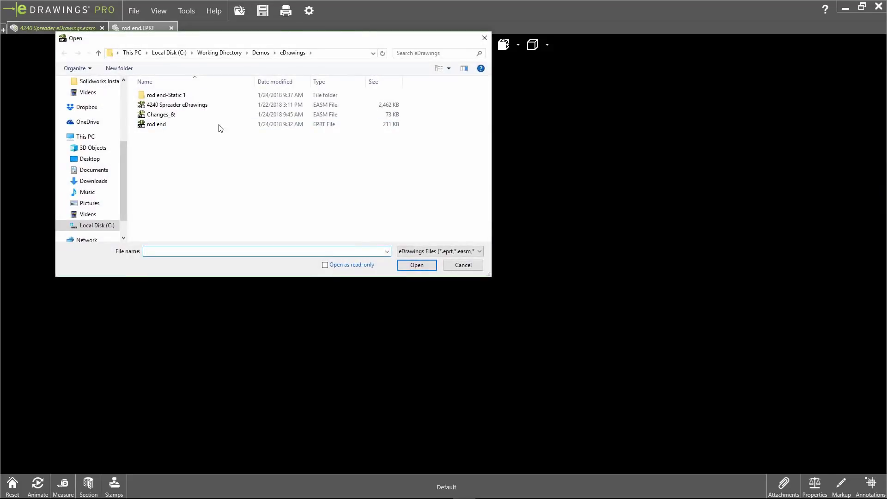
double_click(173, 97)
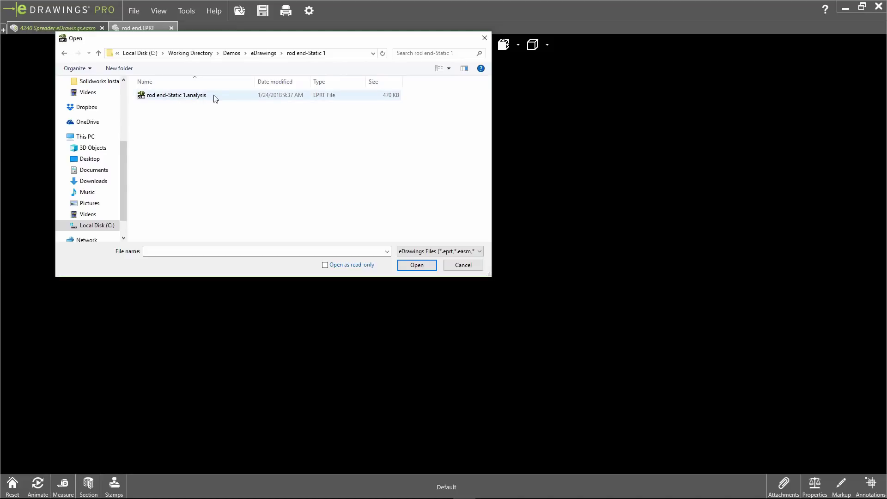
double_click(198, 97)
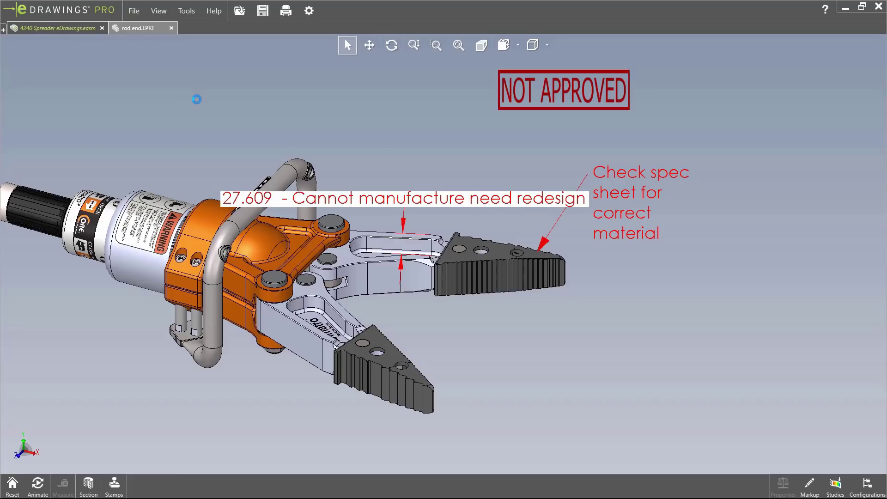
scroll(309, 201, "down", 3)
left_click_drag(309, 201, 300, 184)
scroll(302, 184, "down", 2)
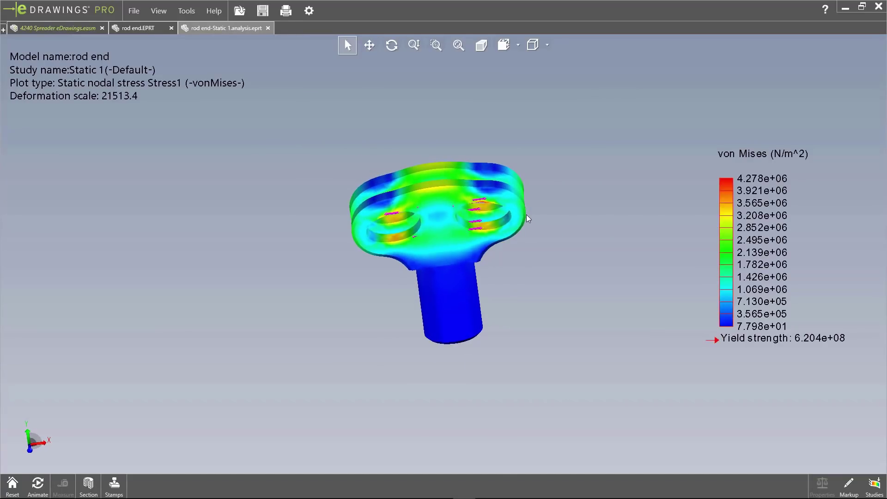
left_click_drag(537, 257, 516, 264)
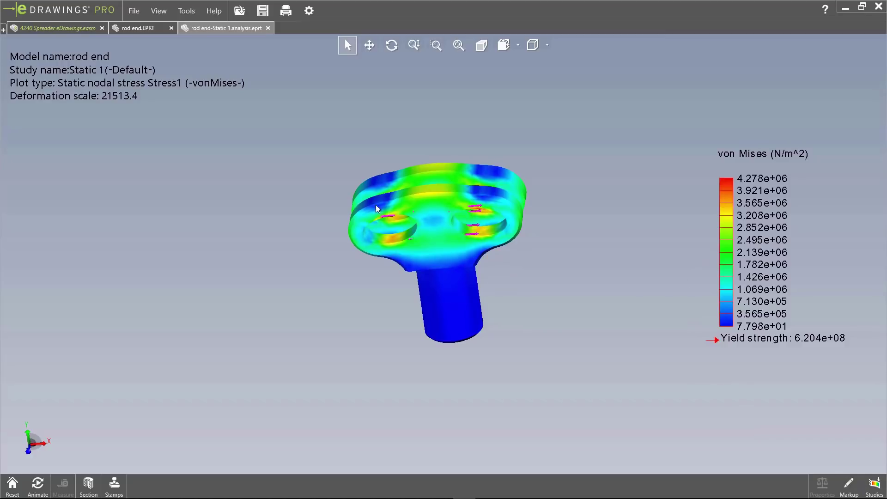
left_click_drag(403, 255, 433, 239)
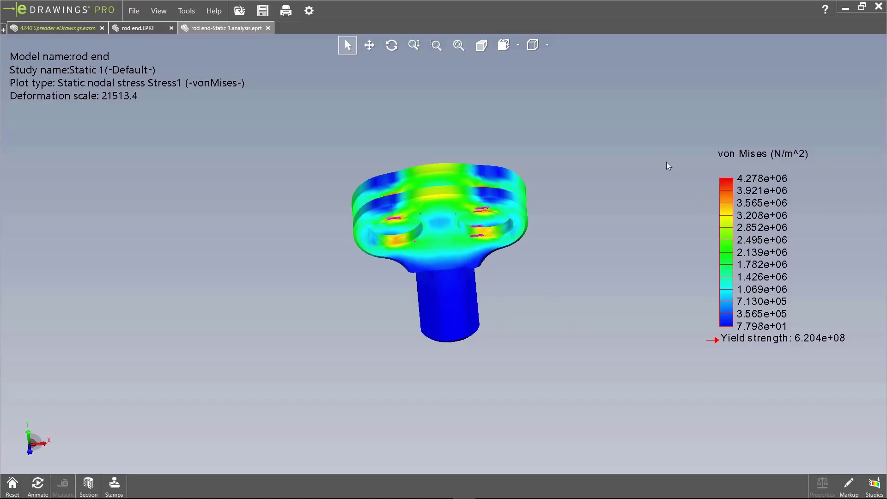
Display the Displacement1 (-Res disp-) result plot of the Static 1 study on the rod end.
left_click(873, 486)
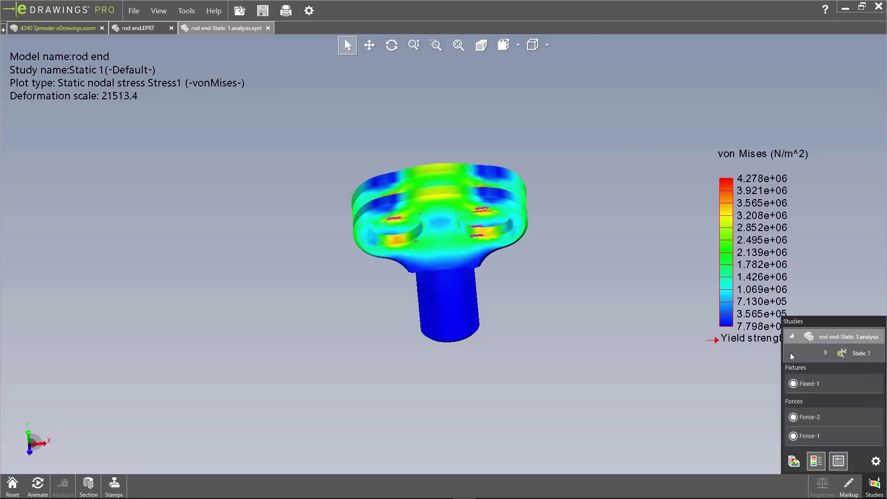
left_click(826, 352)
left_click(840, 338)
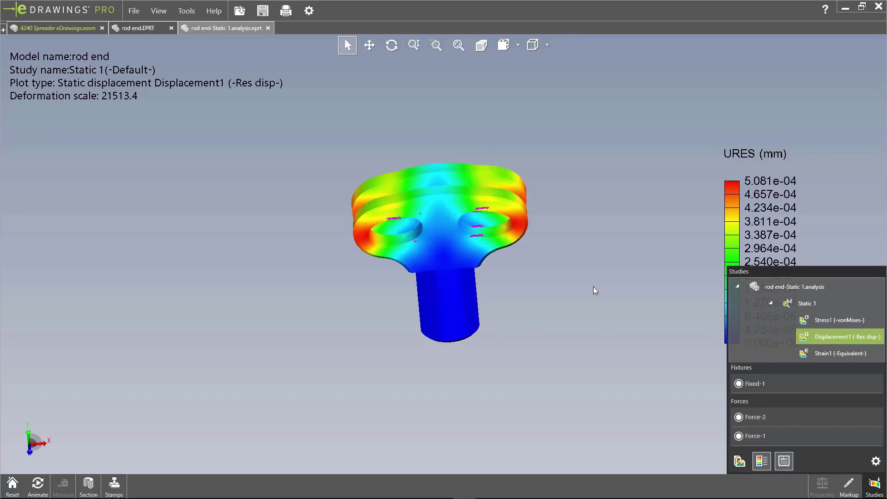
left_click(646, 303)
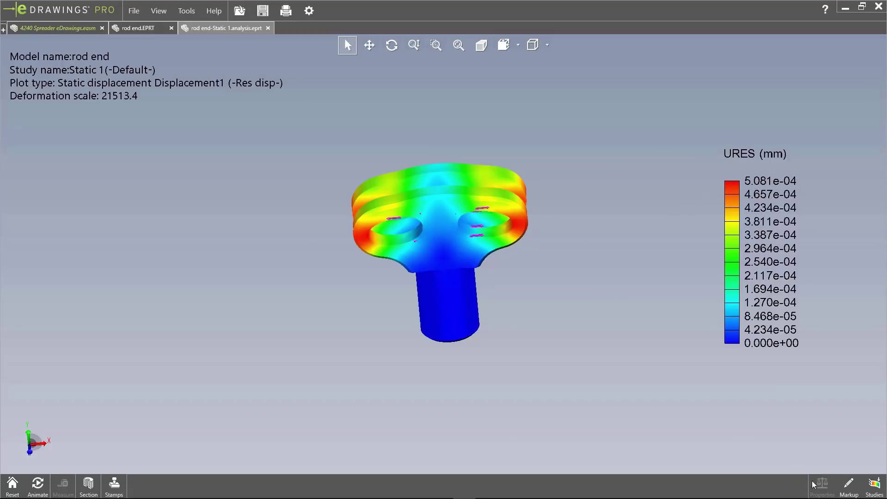
Add a cloud markup with the text "Displacement is too high fix this" above the rod end displacement plot.
left_click(847, 485)
left_click(785, 461)
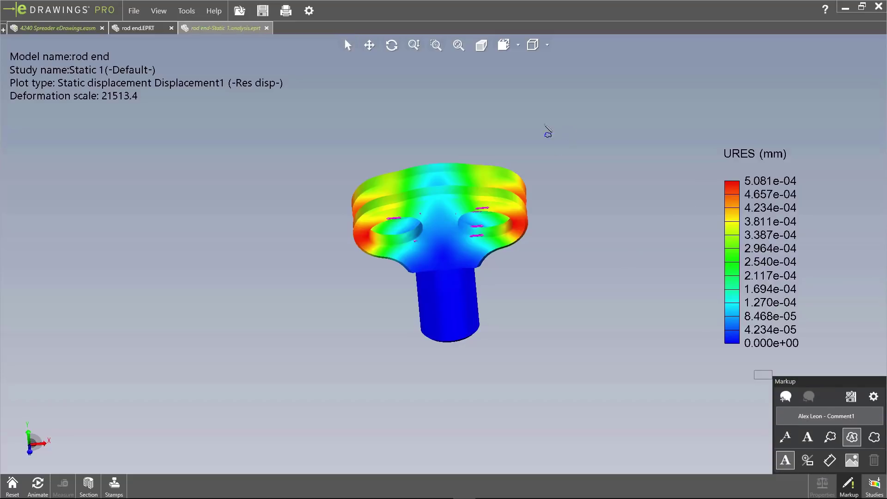
left_click(568, 127)
type("Disp")
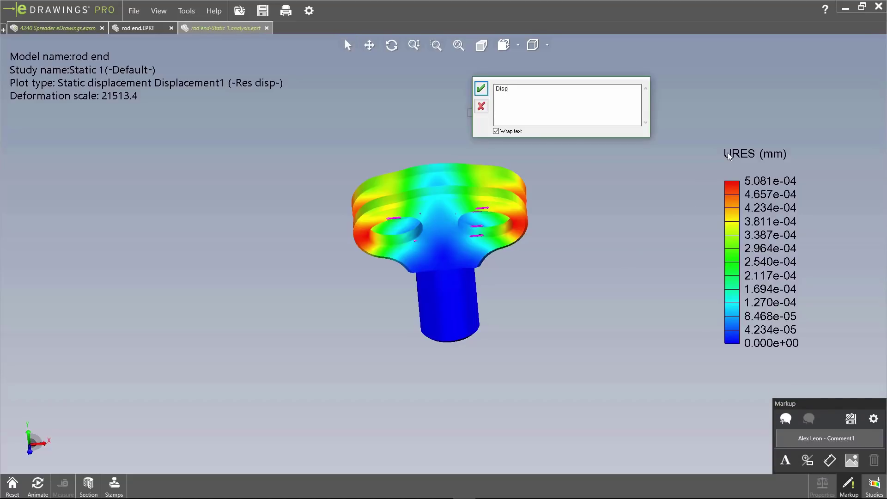
type("lacement is too high fix this")
left_click(479, 89)
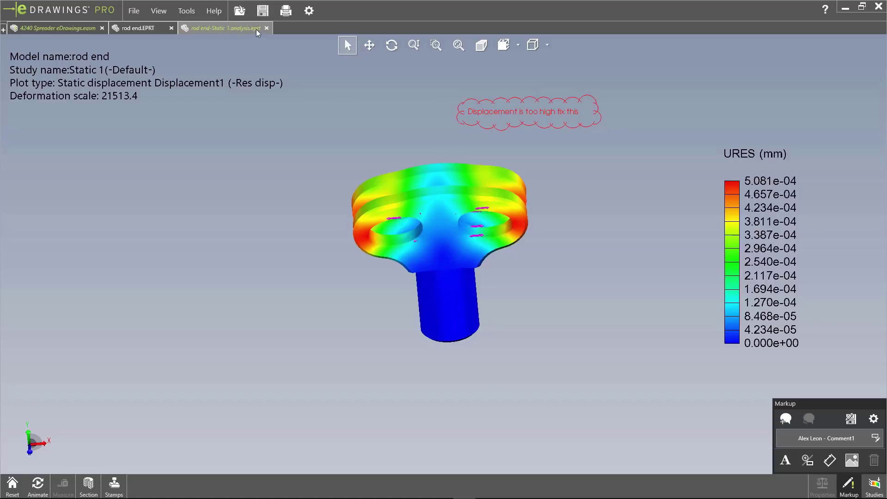
Open the Changes_&.EASM assembly alongside the files already open.
left_click(132, 11)
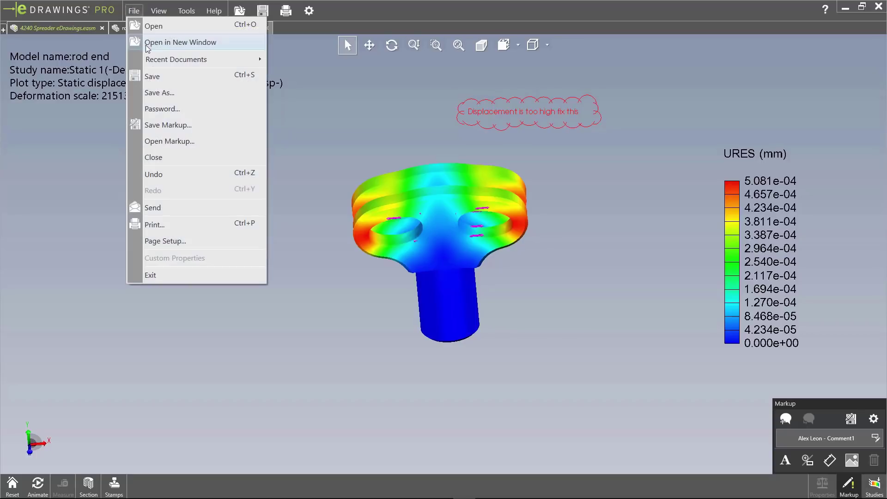
left_click(153, 27)
double_click(311, 99)
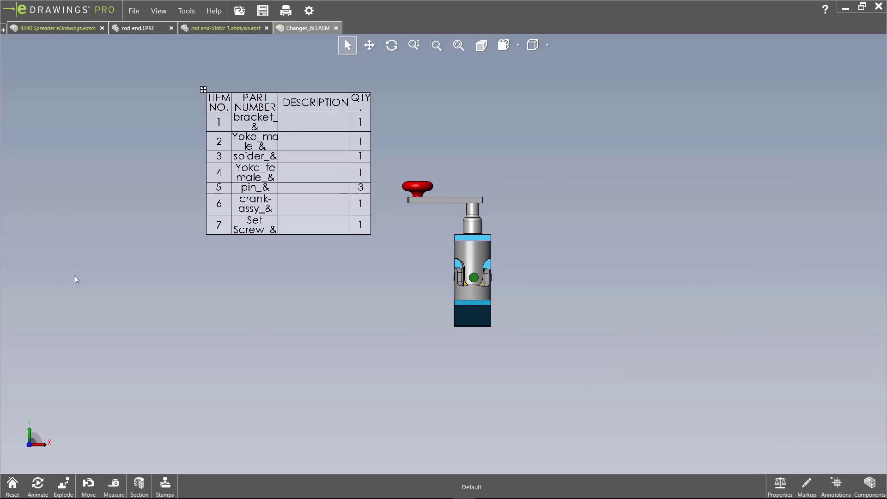
Highlight the bracket_&, Yoke_male_& and spider_& components one after another from their bill of materials rows.
left_click(279, 128)
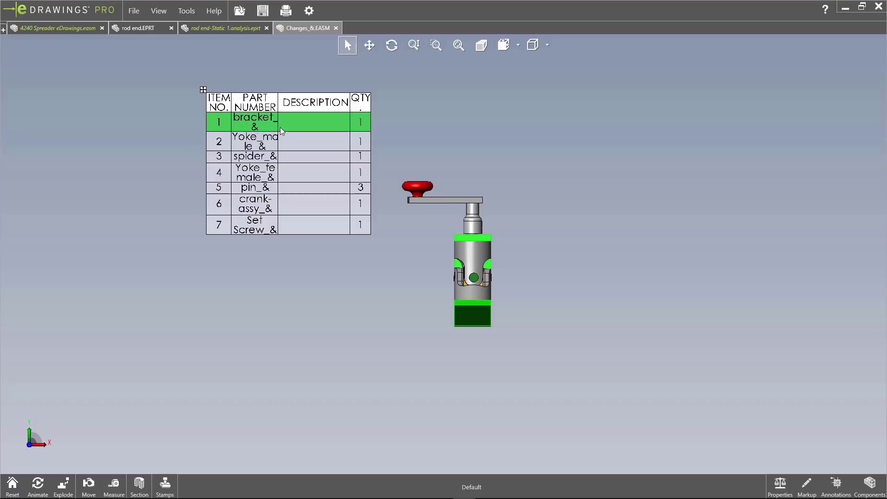
left_click(269, 145)
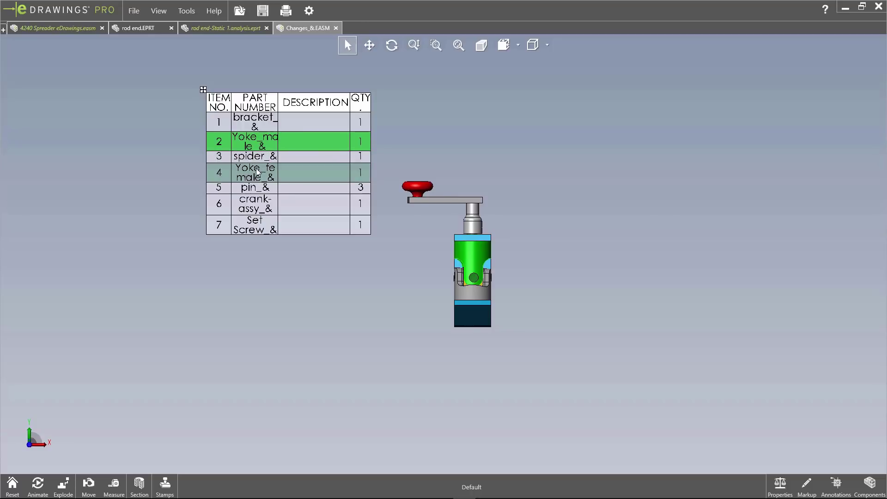
left_click(265, 157)
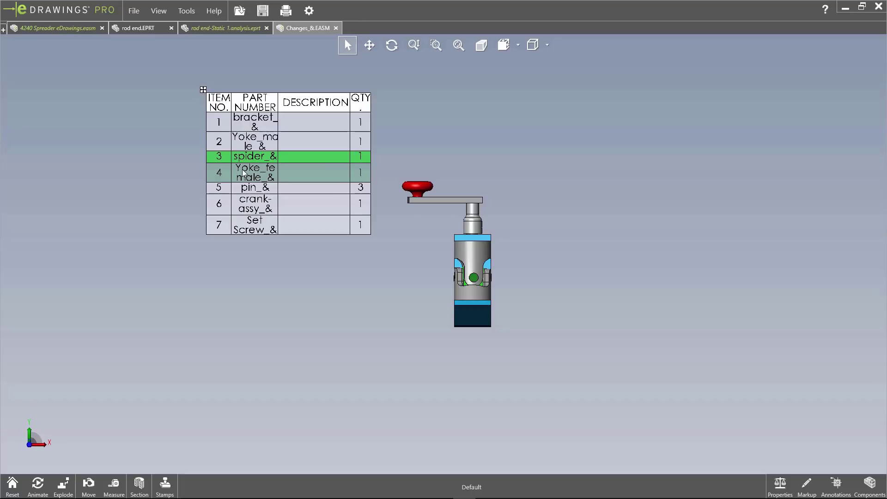